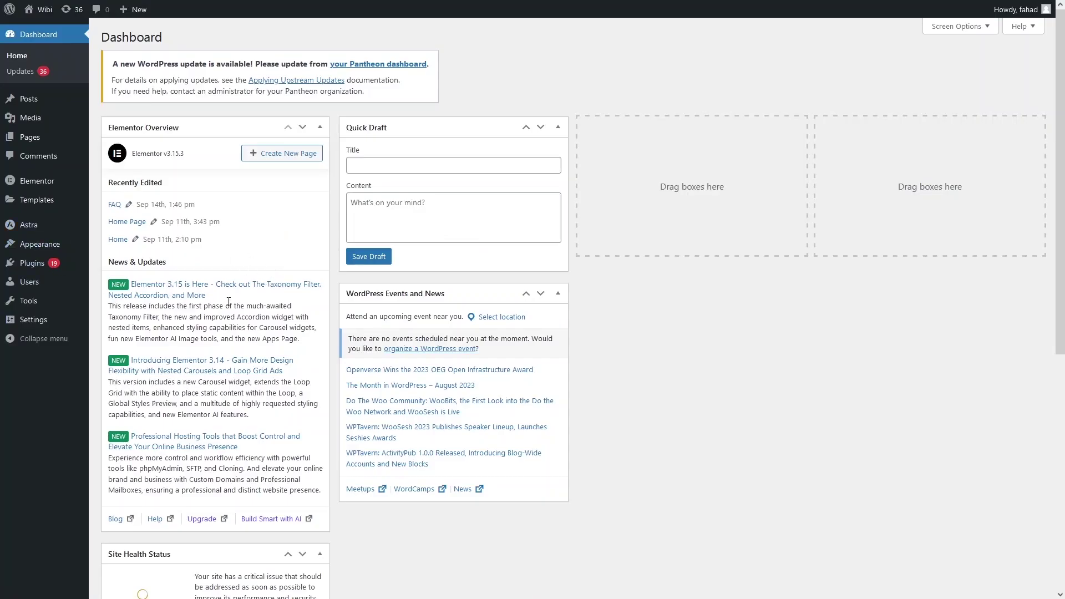
# Search the plugin directory for "mobile bottom menu" and activate the WP Mobile Bottom Menu plugin.
pyautogui.moveTo(38, 266)
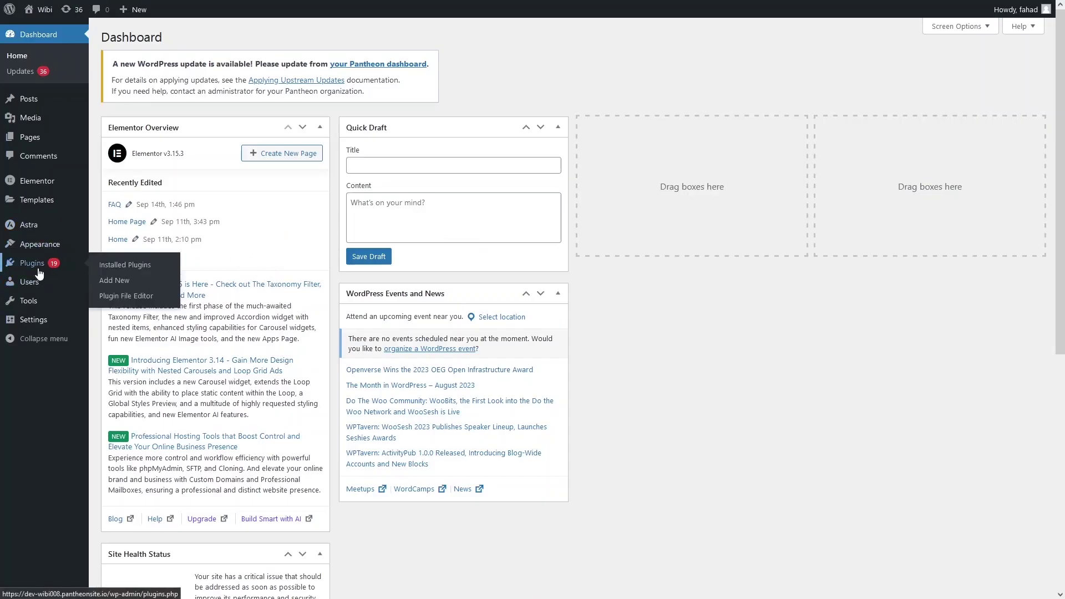
pyautogui.click(123, 284)
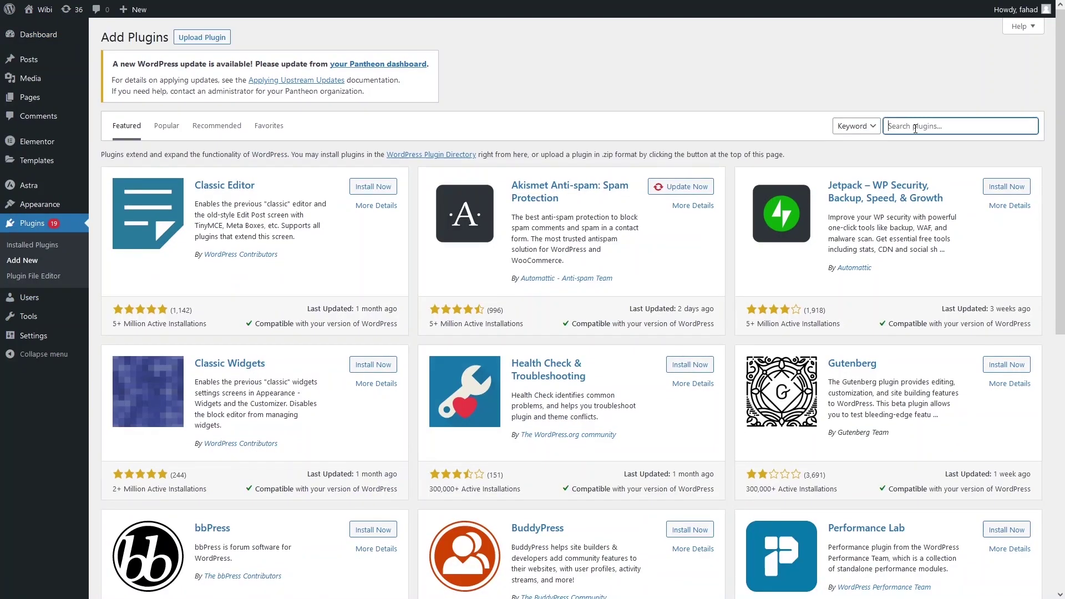
pyautogui.write('mobile bottom menu')
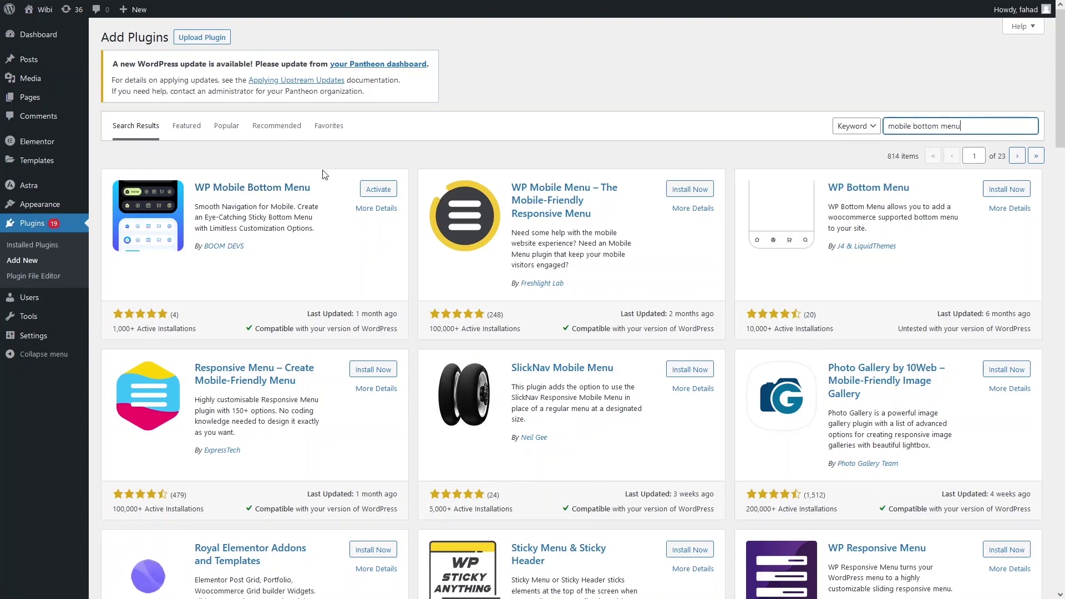
pyautogui.click(379, 194)
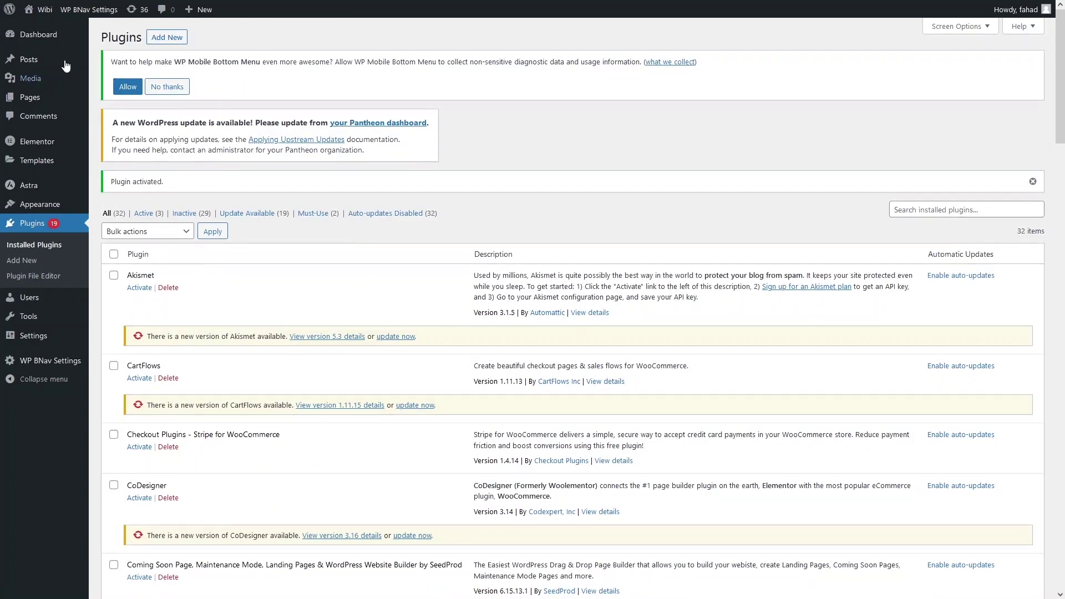
# Open the live Wibi site in responsive design mode and look through the home page at phone size.
pyautogui.click(37, 29)
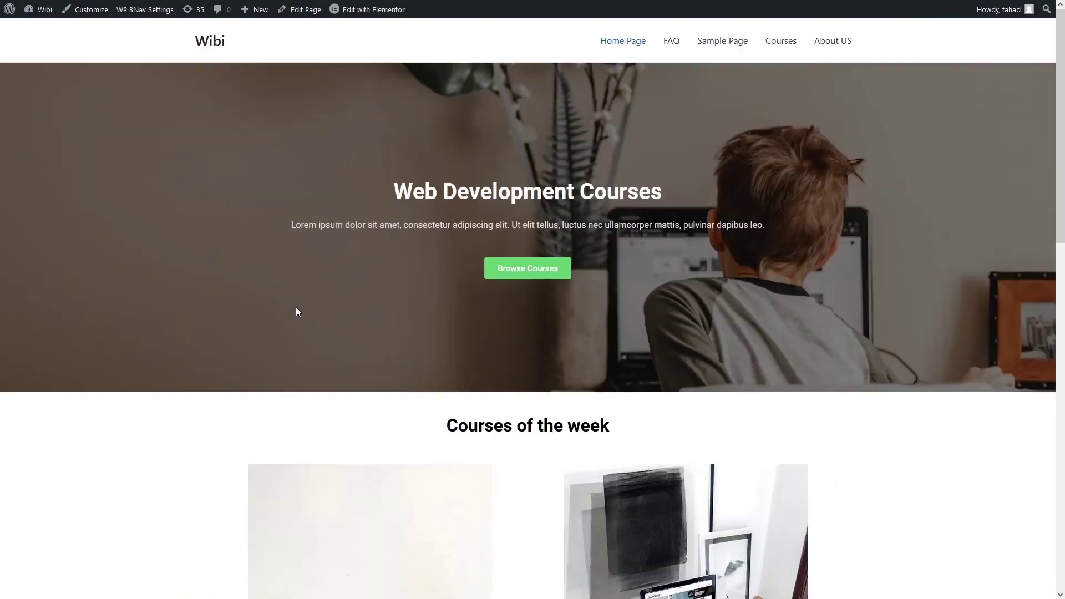
pyautogui.rightClick(297, 308)
pyautogui.click(356, 452)
pyautogui.hotkey('ctrl', 'shift', 'm')
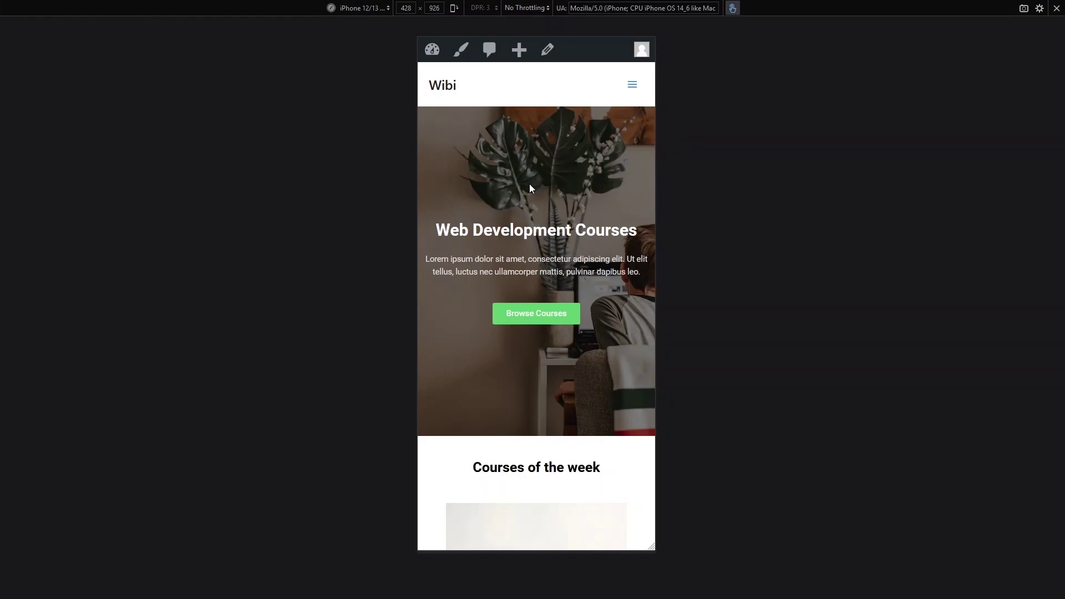
pyautogui.scroll(-10, 529, 184)
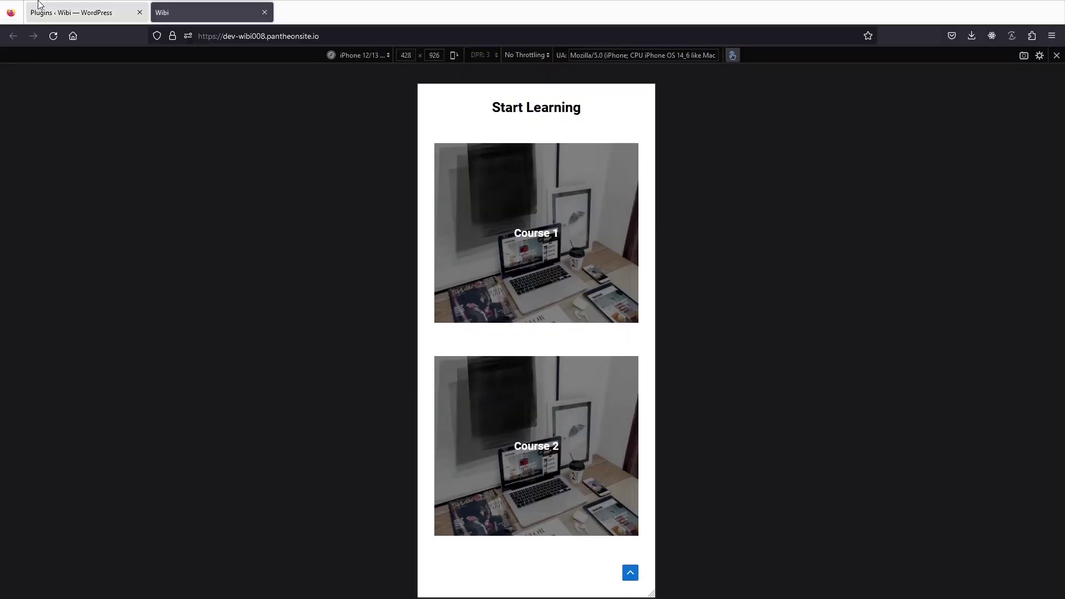
# Assign the Main menu to the BNAV Bottom Menu display location and save the menu.
pyautogui.click(44, 7)
pyautogui.moveTo(58, 367)
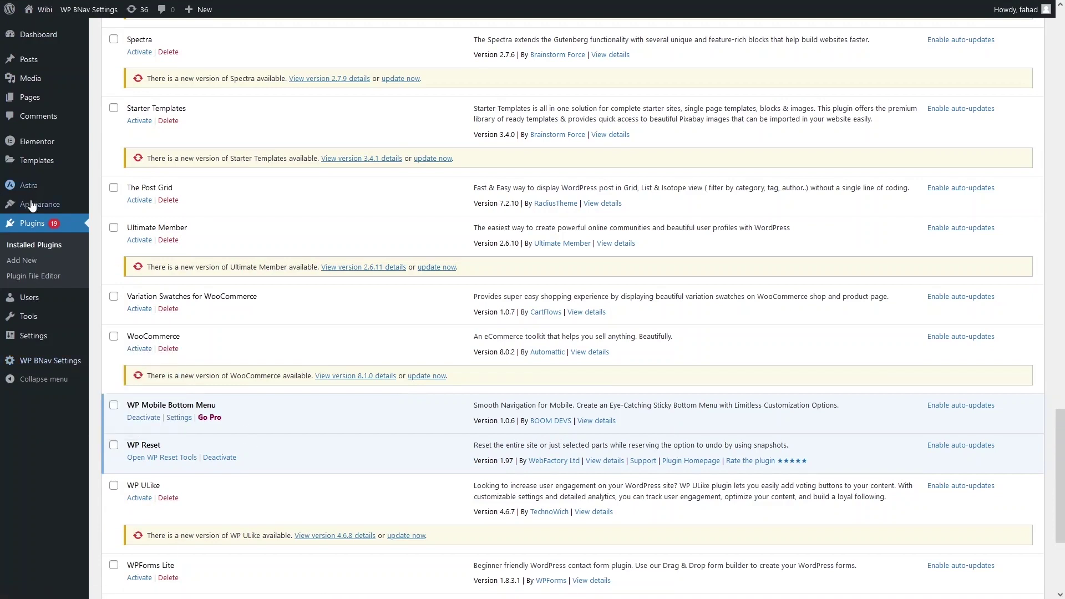
pyautogui.moveTo(32, 205)
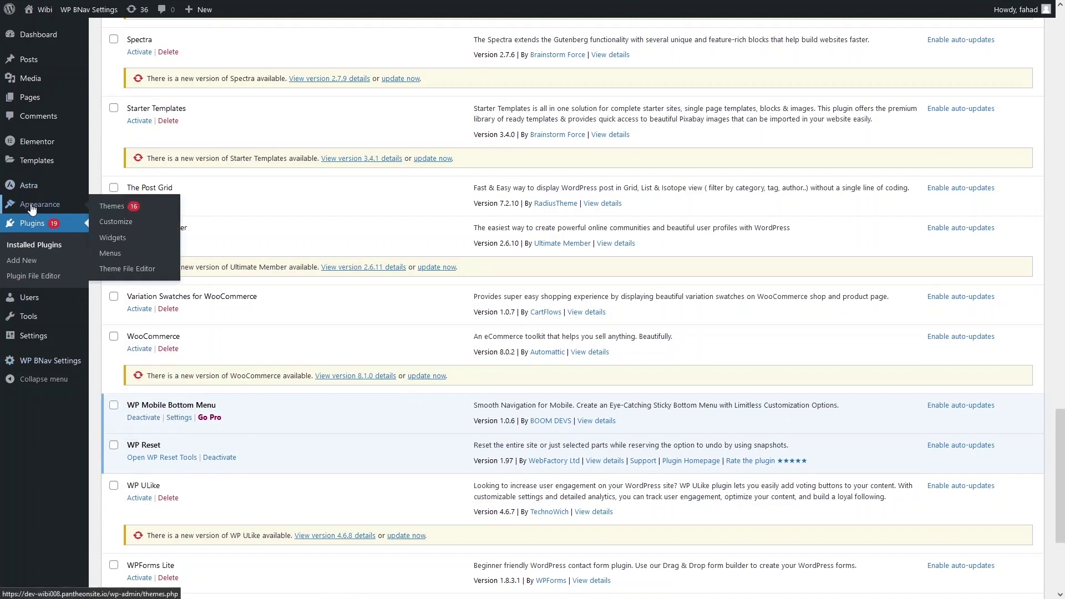
pyautogui.click(117, 258)
pyautogui.scroll(-3, 400, 249)
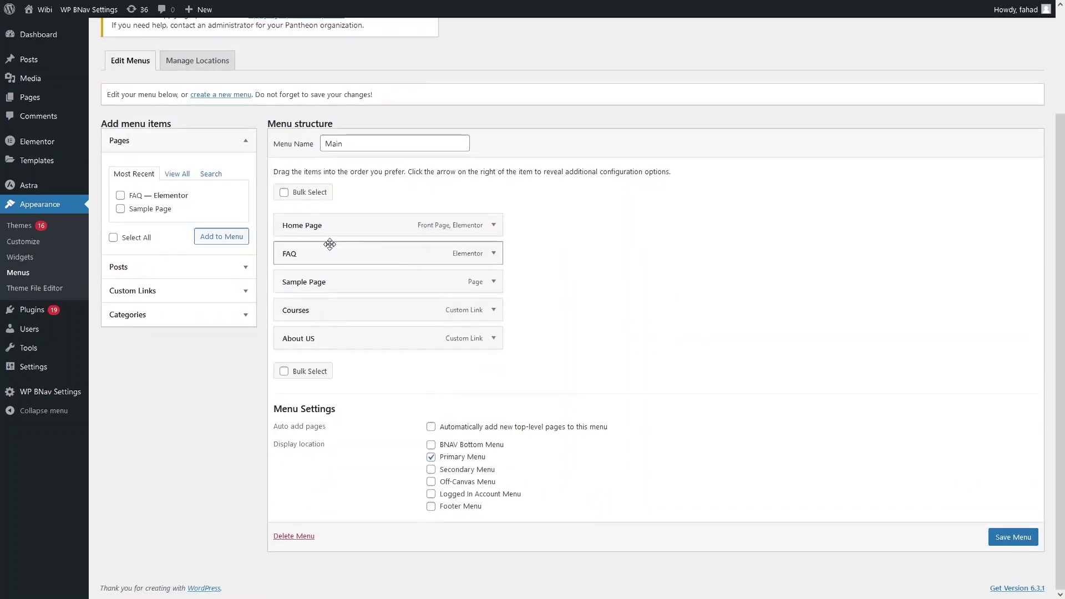
pyautogui.click(431, 444)
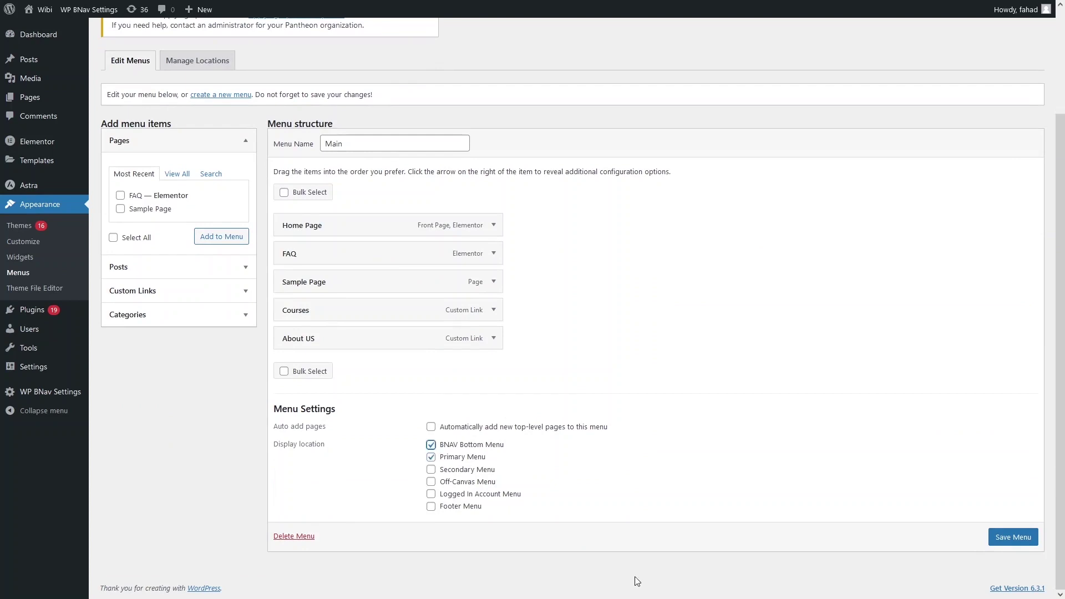
pyautogui.click(1005, 539)
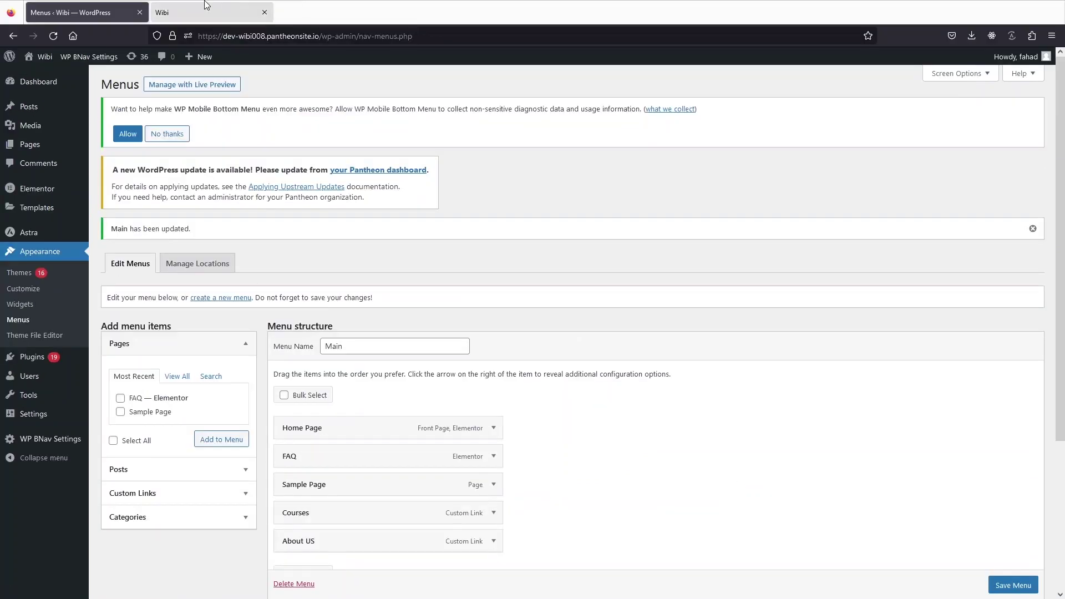
# Reload the mobile preview of the site to check the bottom menu, and return to the WordPress admin.
pyautogui.click(170, 6)
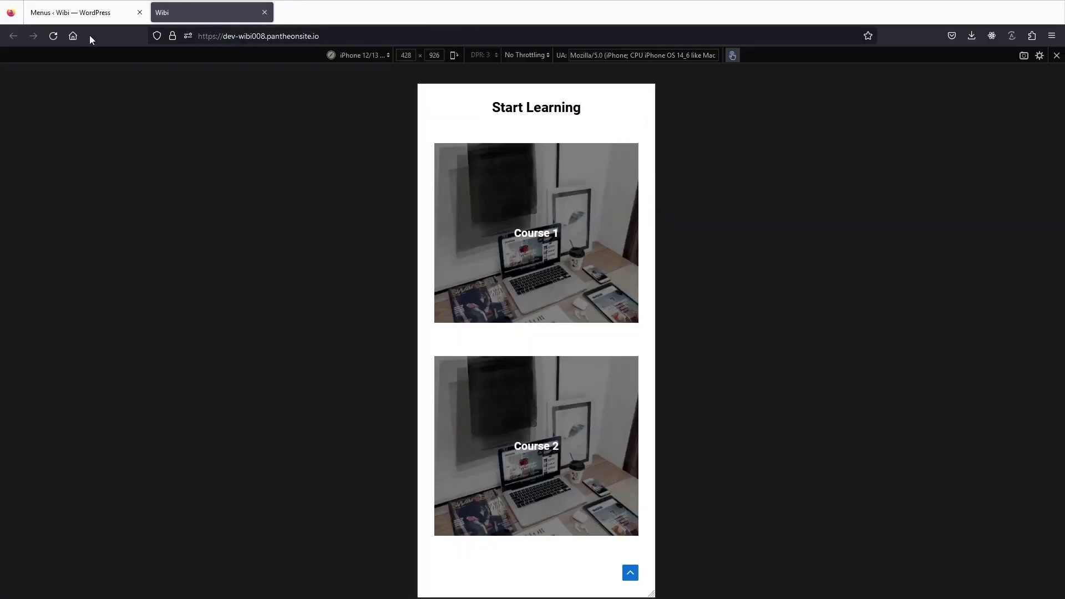
pyautogui.click(54, 36)
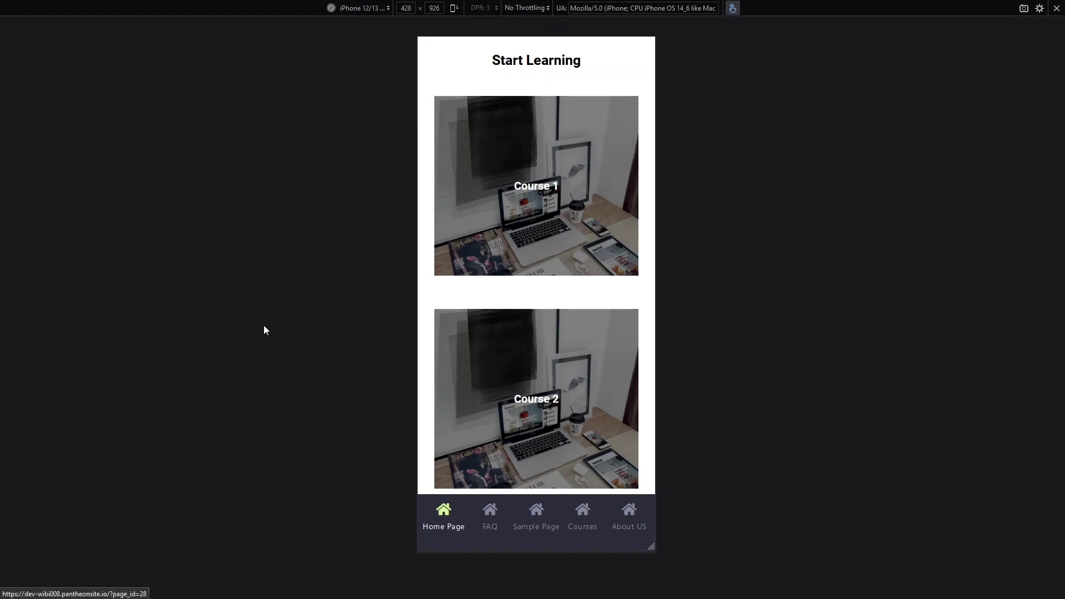
pyautogui.click(90, 8)
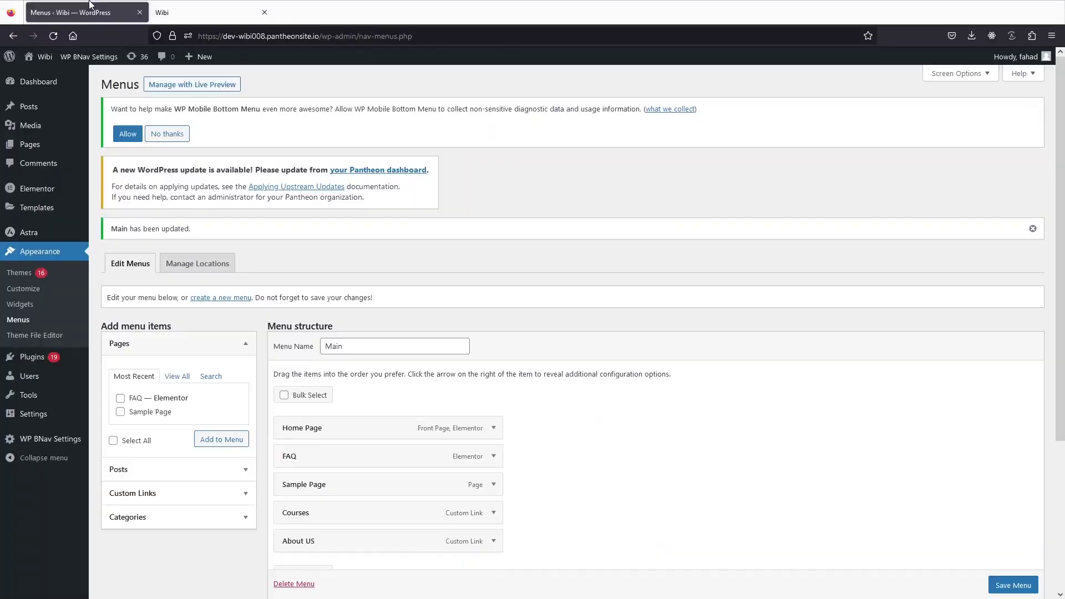
# Open the WP BNav general settings and examine the breakpoint, z-index and background type options.
pyautogui.moveTo(47, 396)
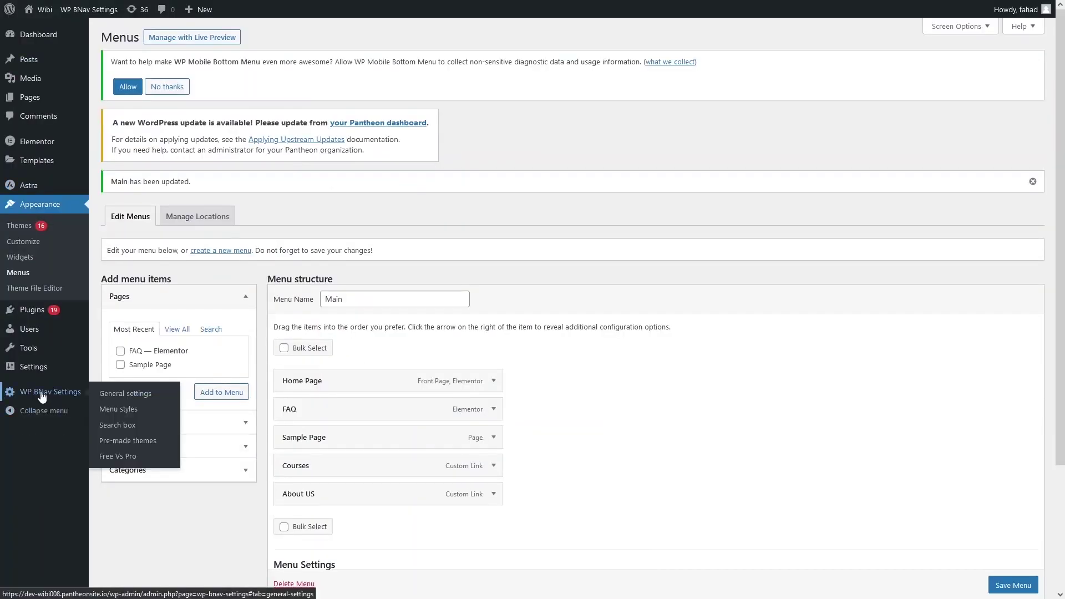
pyautogui.click(112, 394)
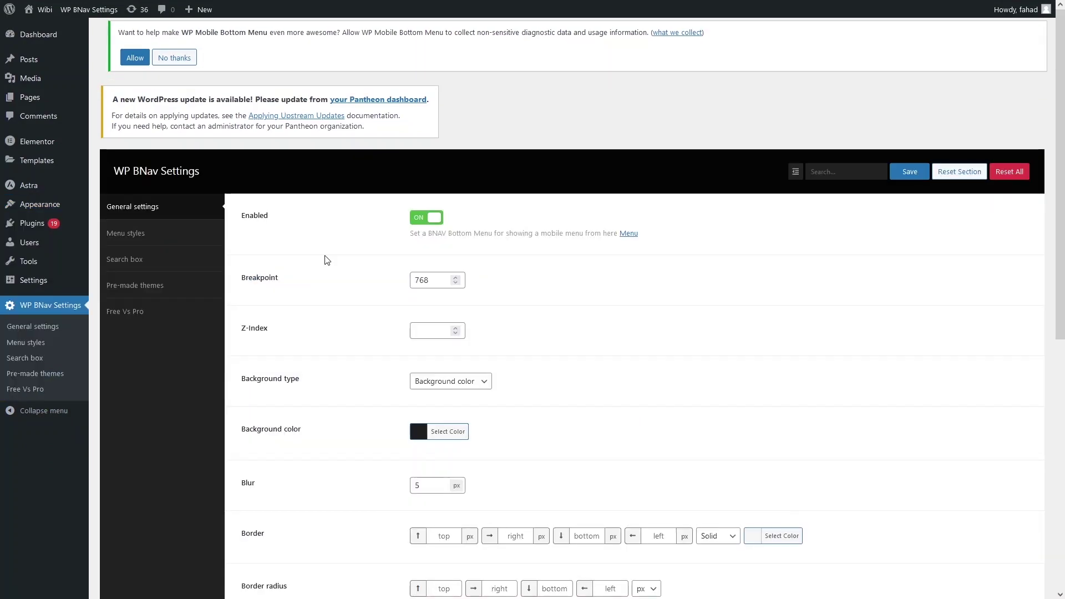
pyautogui.scroll(-1, 383, 331)
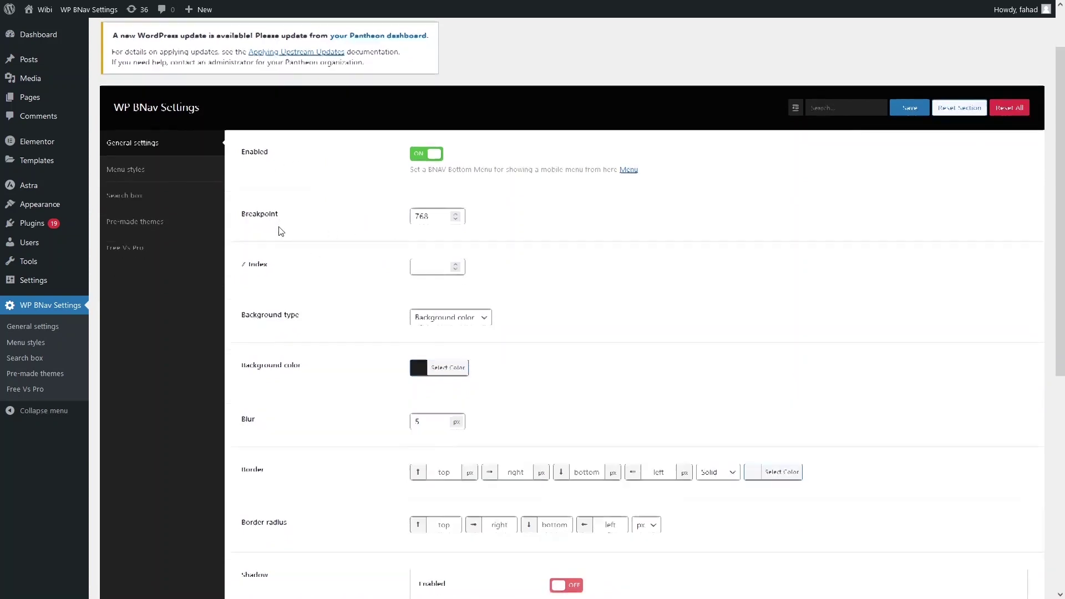
pyautogui.scroll(-2, 278, 229)
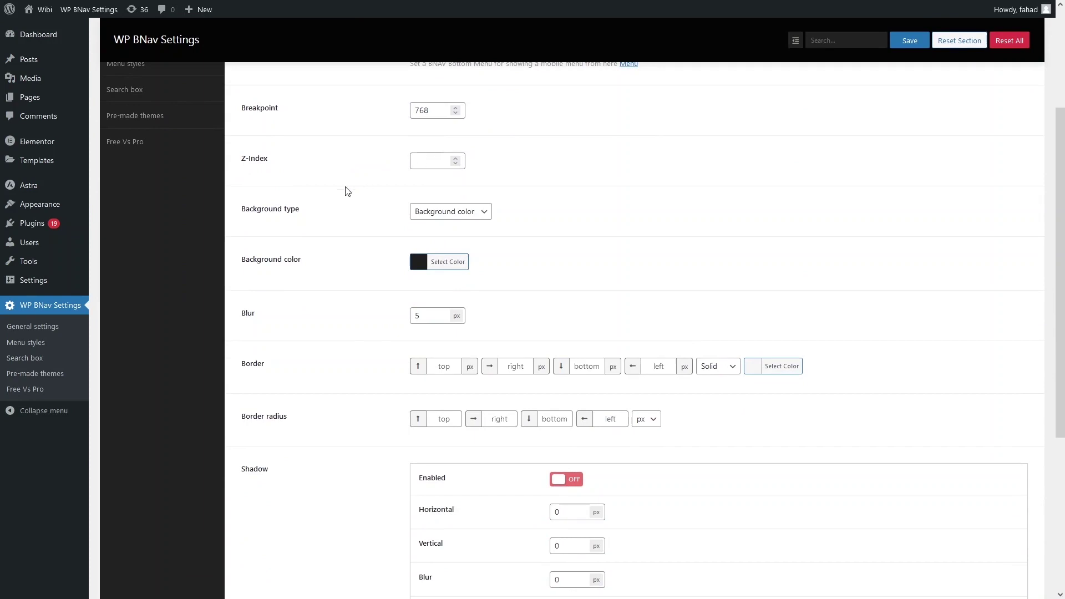
pyautogui.scroll(-1, 283, 169)
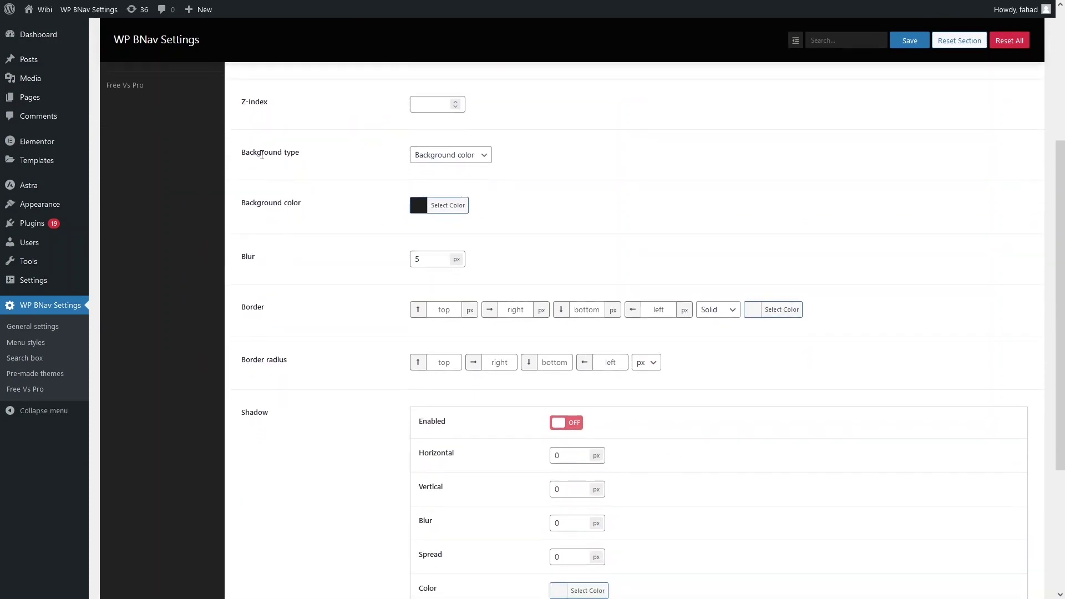
pyautogui.scroll(1, 469, 162)
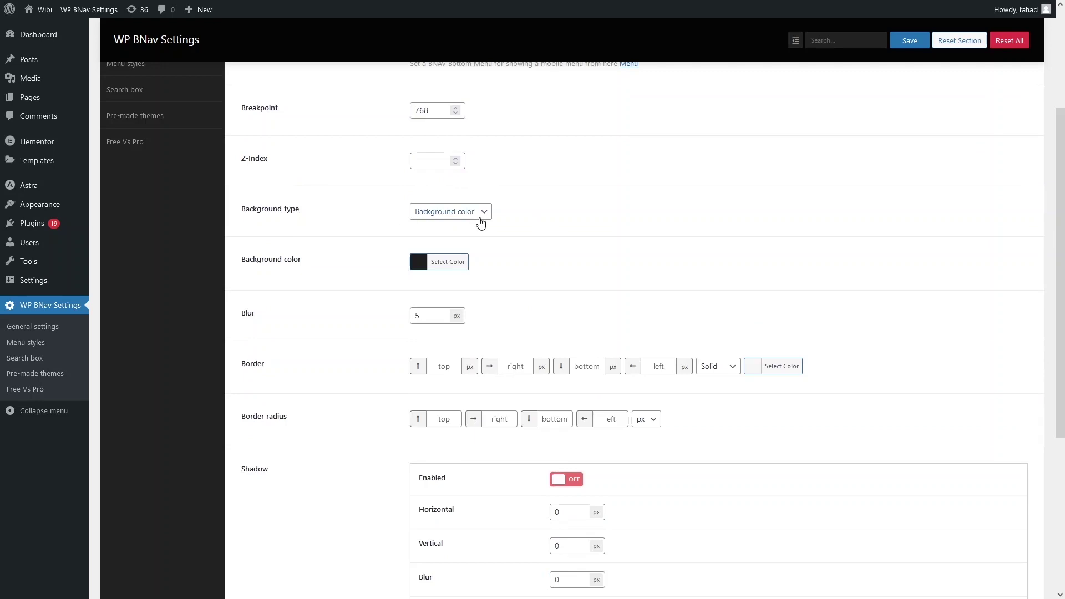
pyautogui.click(485, 212)
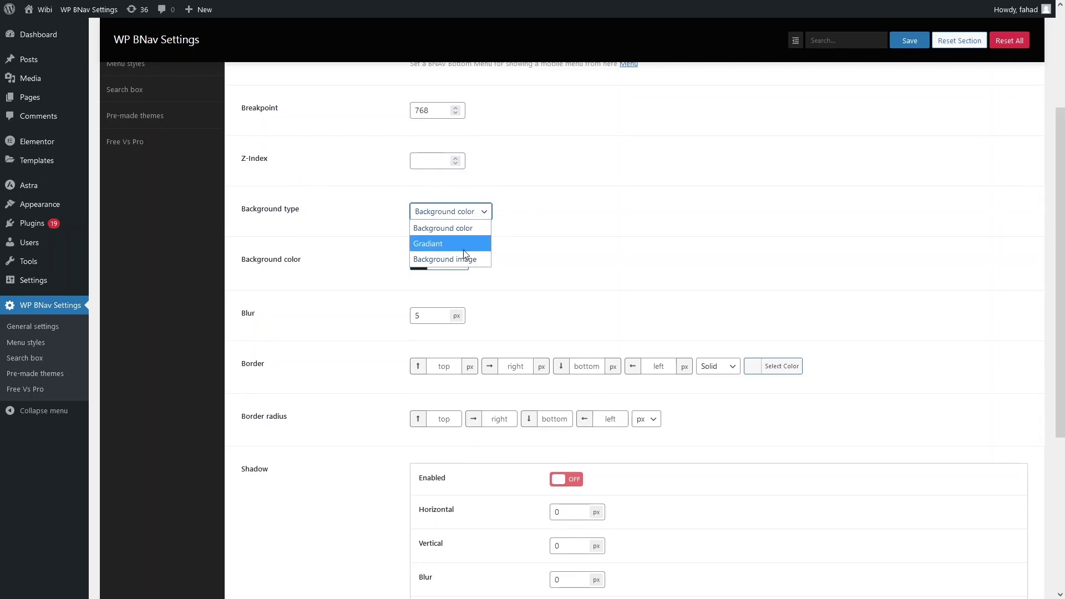
pyautogui.scroll(-2, 699, 170)
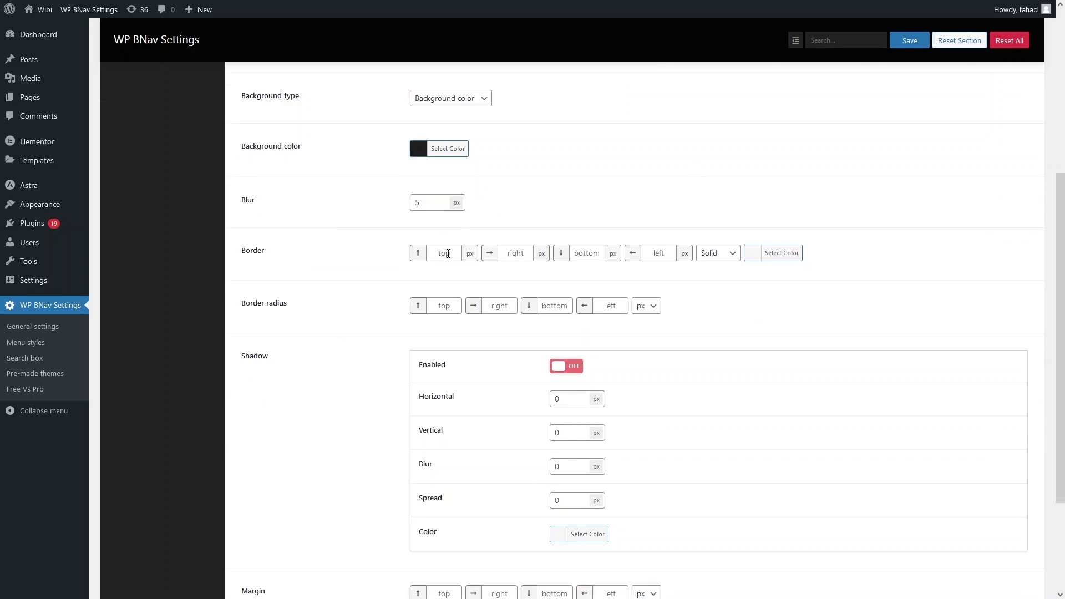
# Set the bottom menu's border width to 10 px on the top, right, bottom and left sides.
pyautogui.click(447, 254)
pyautogui.write('10')
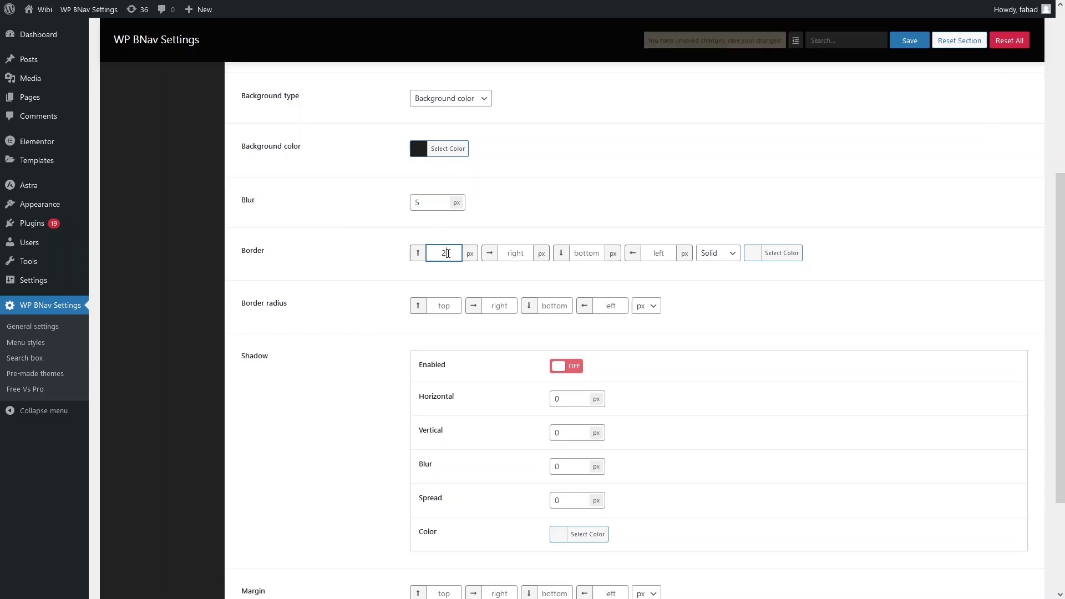
pyautogui.press('Tab')
pyautogui.write('10')
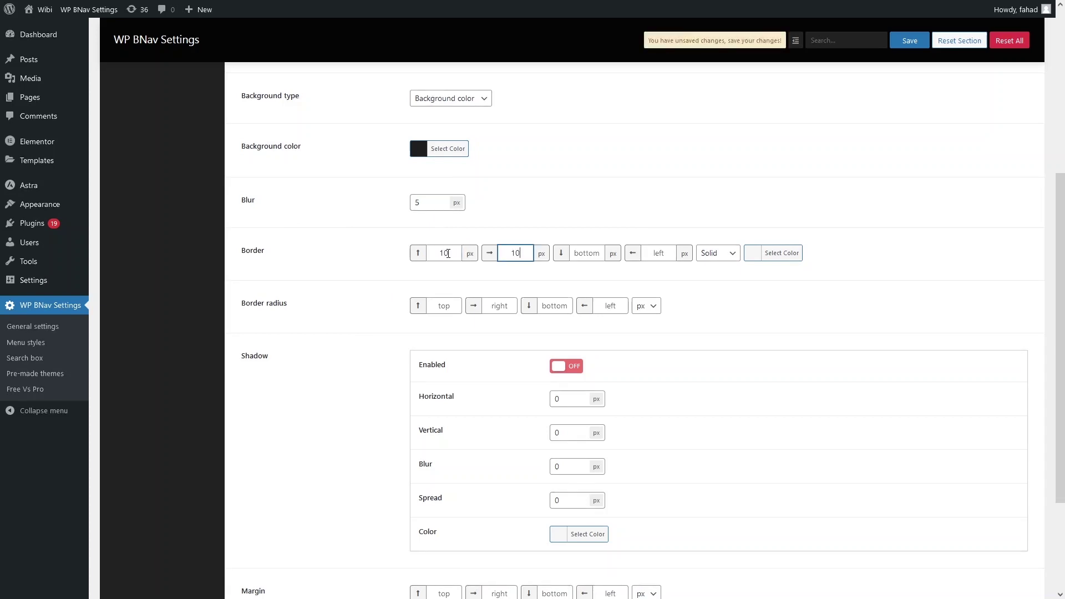
pyautogui.press('Tab')
pyautogui.write('10')
pyautogui.press('Tab')
pyautogui.write('10')
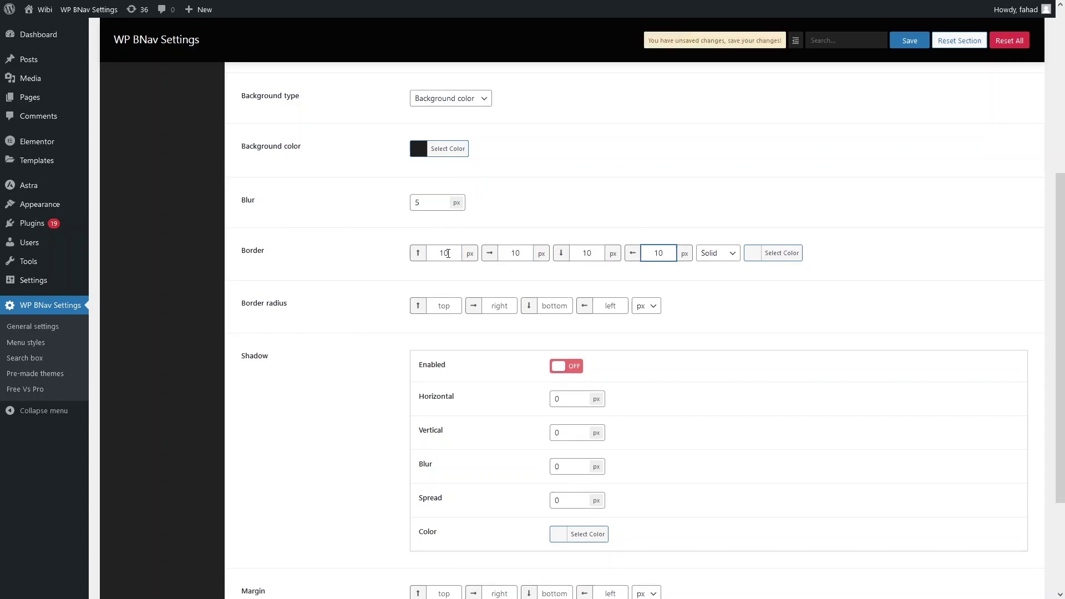
# Set the bottom menu's border color to white (#ffffff) and save the settings.
pyautogui.click(757, 260)
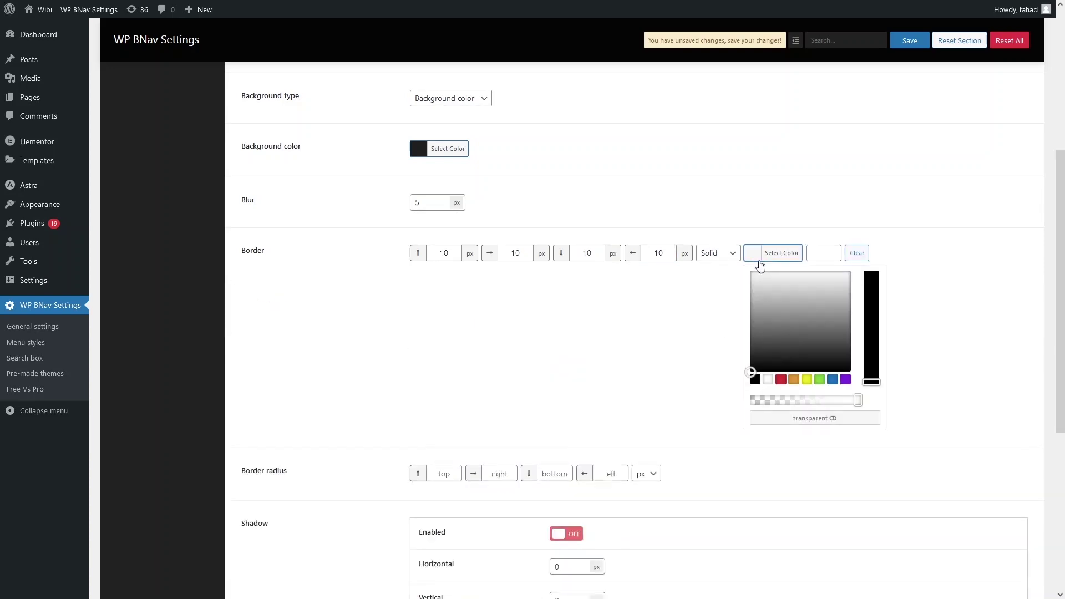
pyautogui.moveTo(780, 303); pyautogui.dragTo(749, 269)
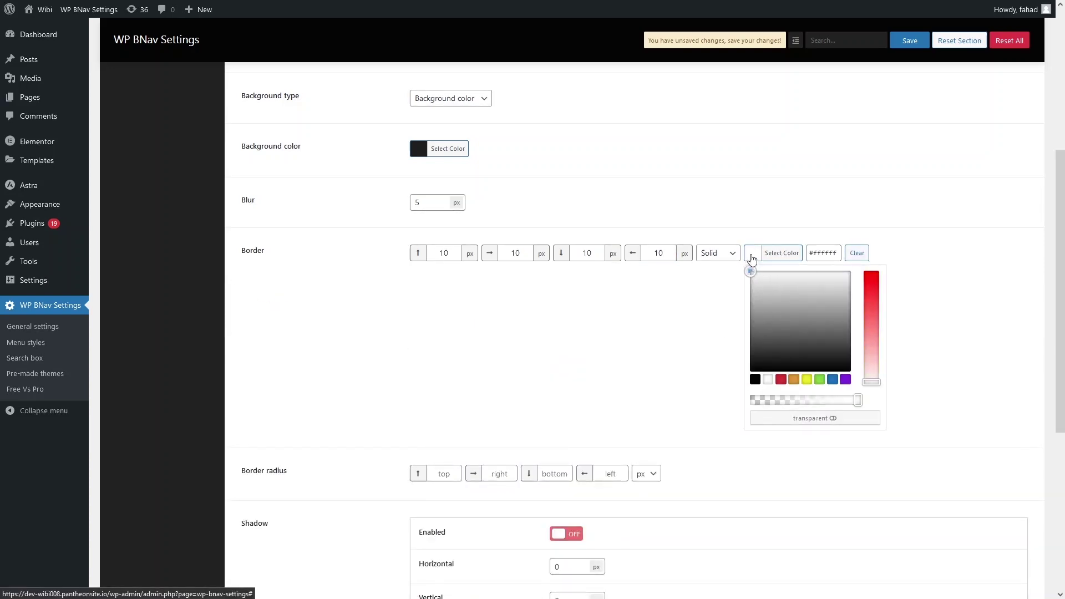
pyautogui.click(910, 42)
# Reload the mobile preview to check the menu's border, and return to the WP BNav settings.
pyautogui.click(257, 9)
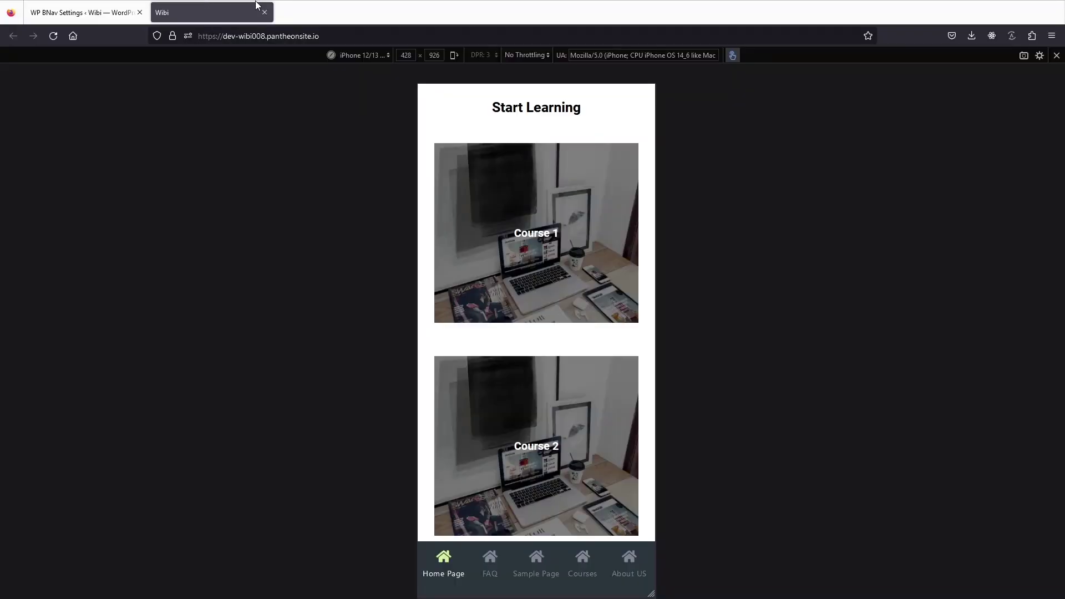
pyautogui.click(52, 36)
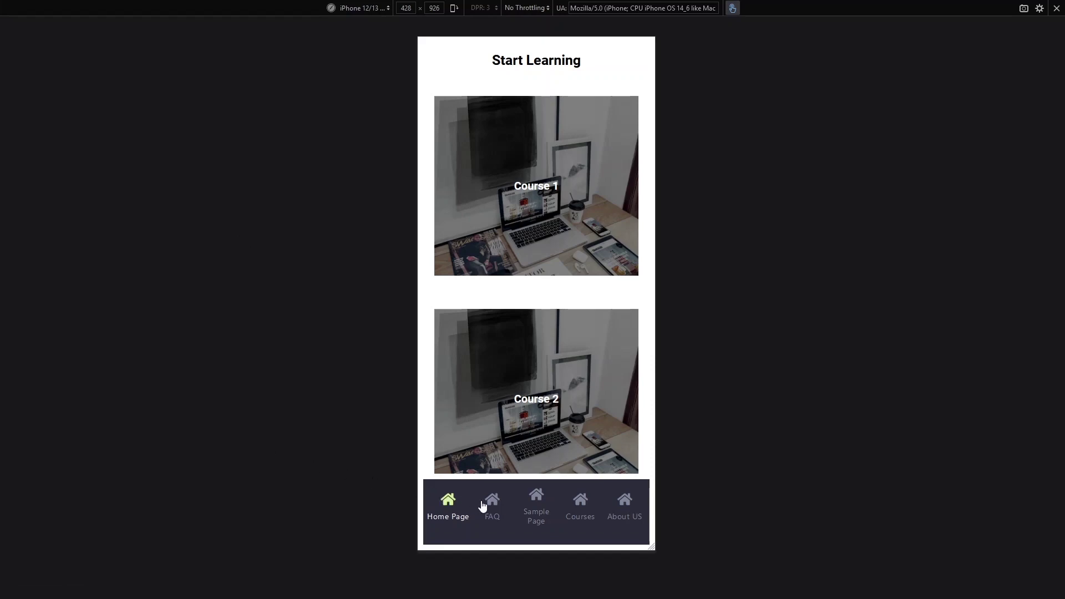
pyautogui.click(95, 7)
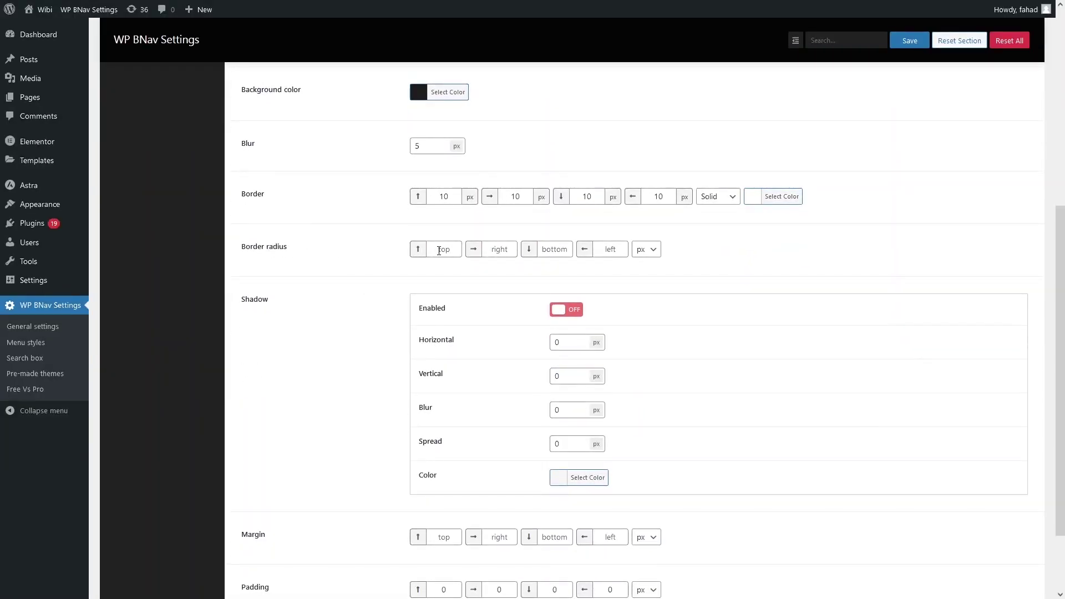
# Set all four border radius values of the bottom menu to 5 px and save the settings.
pyautogui.click(439, 251)
pyautogui.write('5')
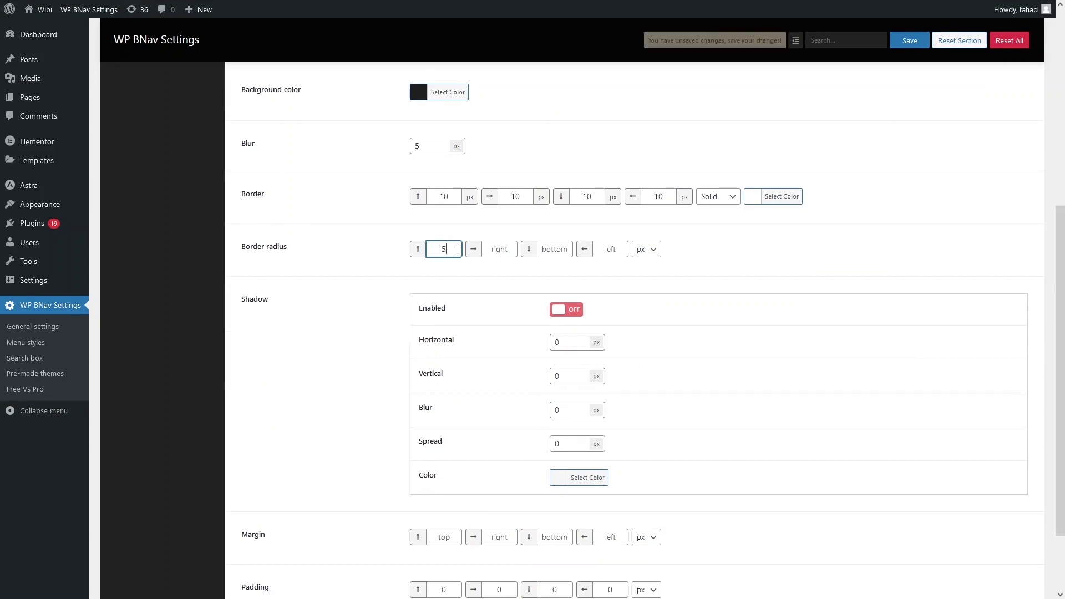
pyautogui.click(501, 250)
pyautogui.write('5')
pyautogui.press('Tab')
pyautogui.write('5')
pyautogui.click(621, 248)
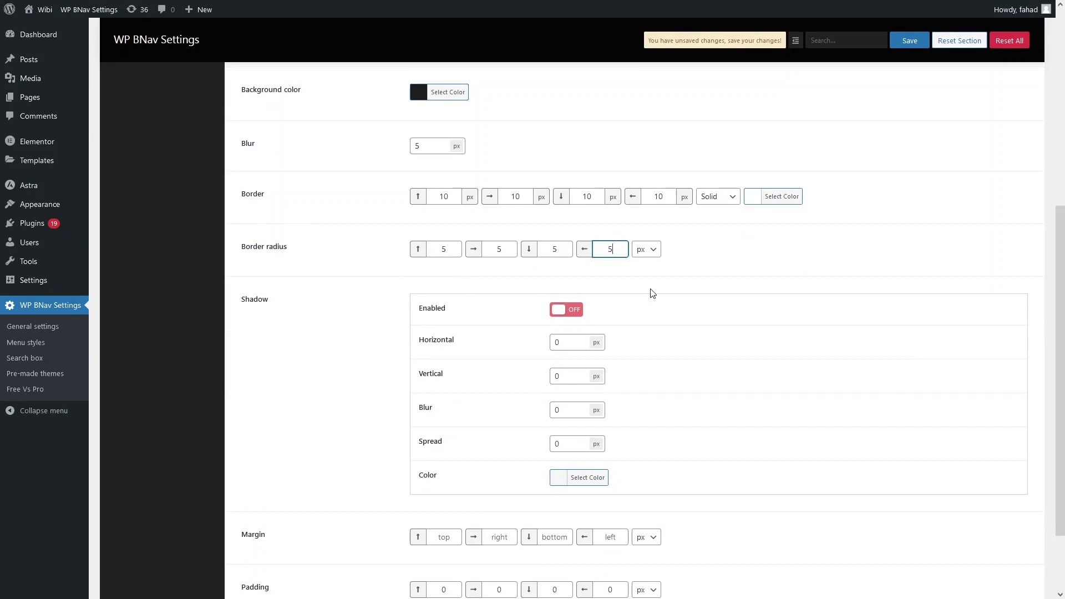
pyautogui.click(910, 41)
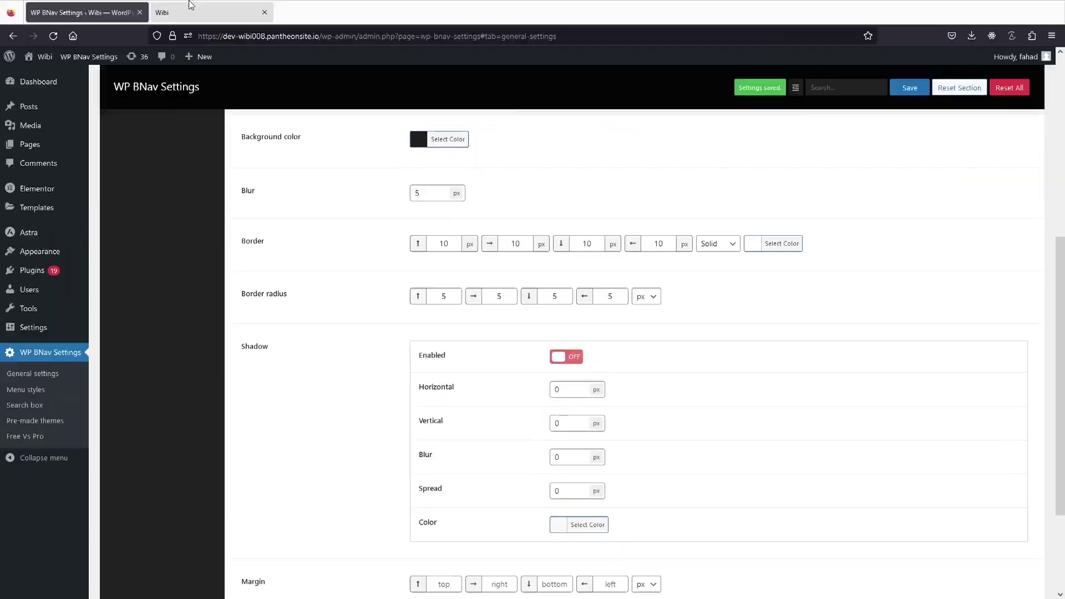
# Reload the mobile preview to check the bottom menu's border radius.
pyautogui.click(172, 9)
pyautogui.click(49, 35)
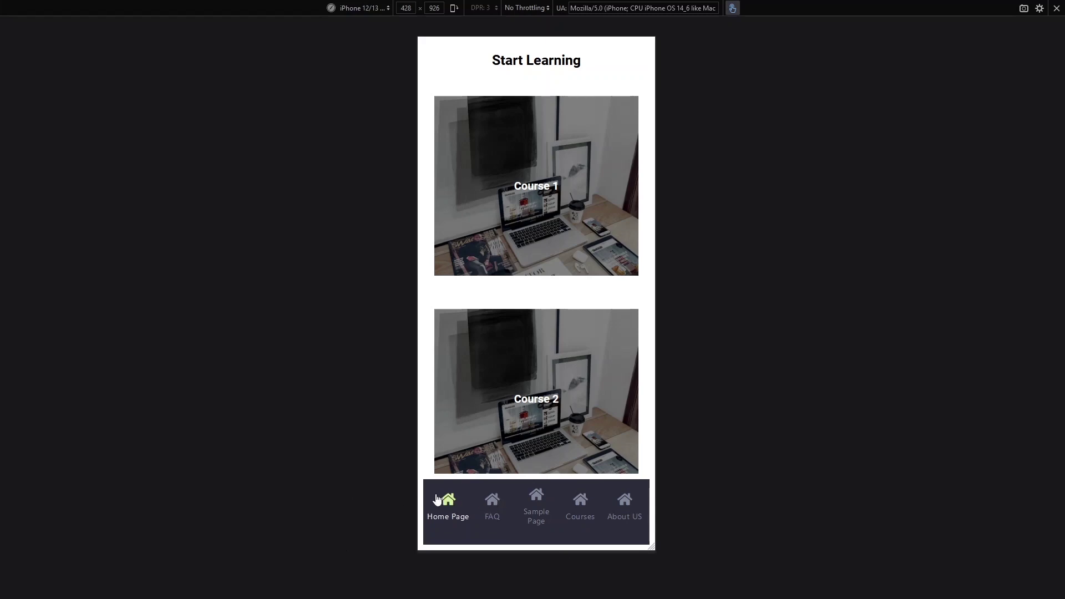
# In the WP BNav settings, give the bottom menu's shadow 50 px horizontal, 50 px vertical, 20 px blur, 40 px spread and a light gray color.
pyautogui.moveTo(128, 2)
pyautogui.click(82, 4)
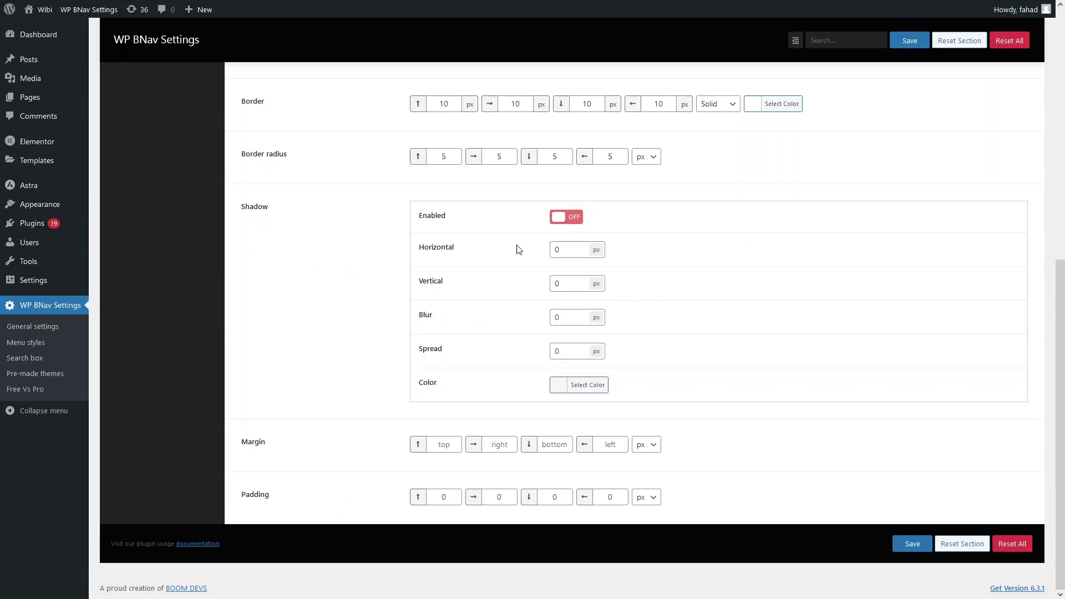
pyautogui.moveTo(564, 250); pyautogui.dragTo(548, 250)
pyautogui.write('50')
pyautogui.press('Tab')
pyautogui.write('50')
pyautogui.press('Tab')
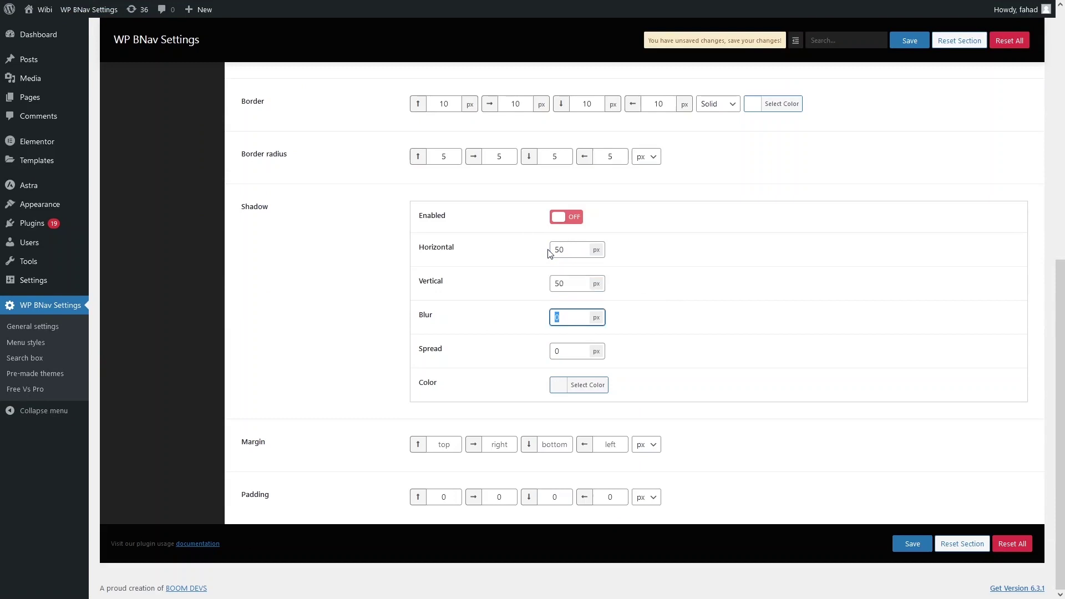
pyautogui.press('Tab')
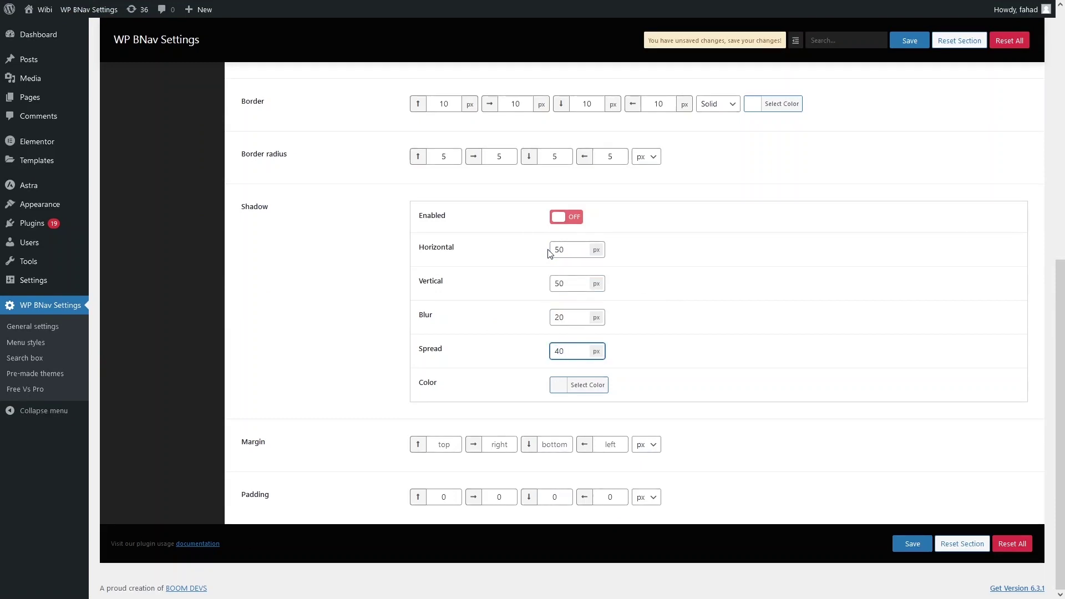
pyautogui.click(579, 385)
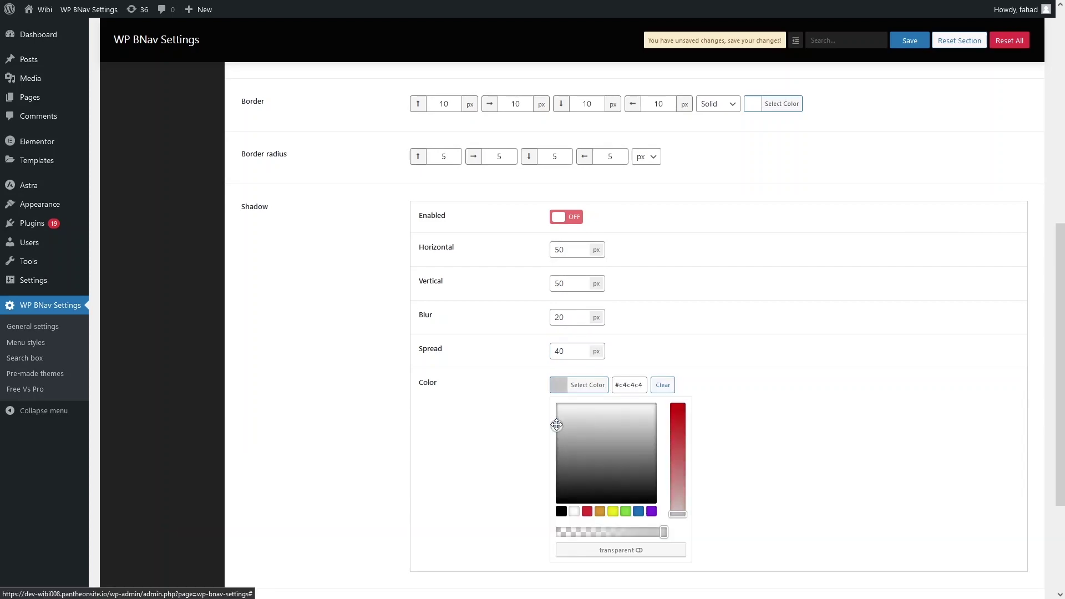
pyautogui.click(469, 422)
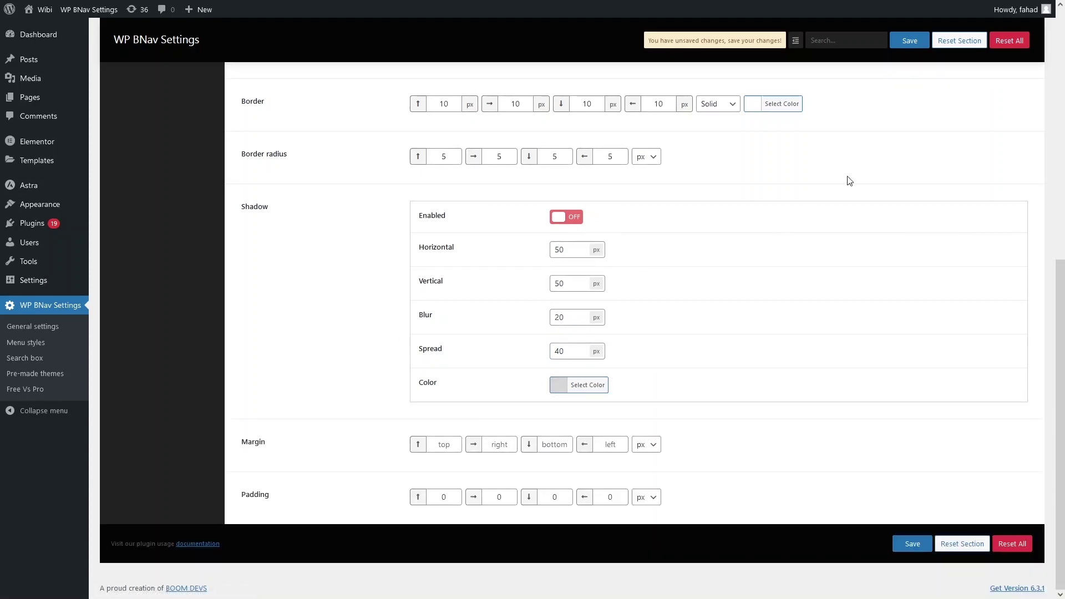
# Clear the bottom menu's border widths and border radius values, set the border style to None, and save the settings.
pyautogui.scroll(1, 806, 235)
pyautogui.press('Tab')
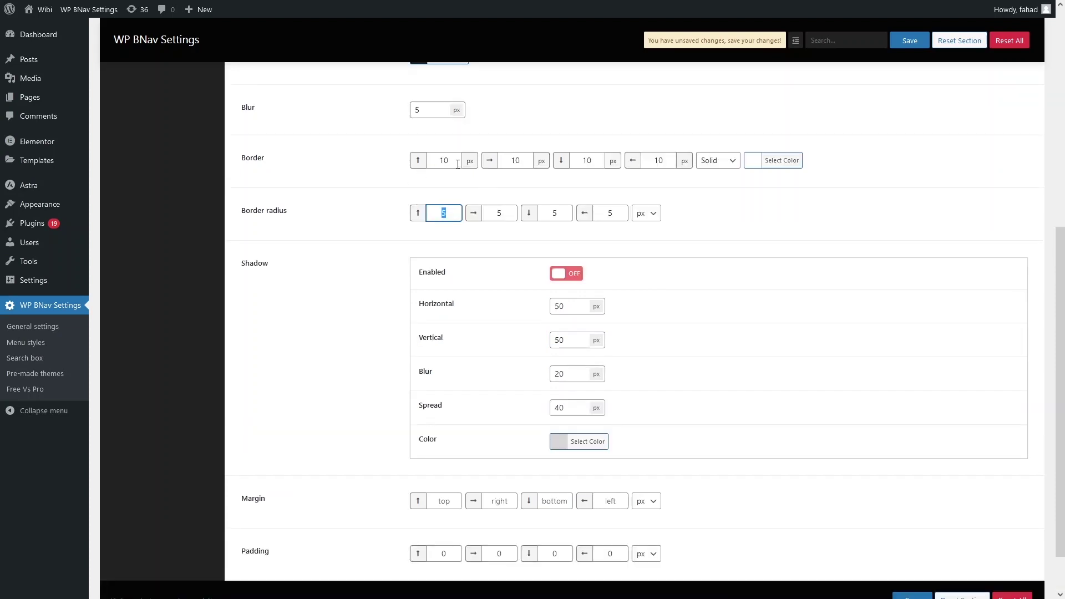
pyautogui.doubleClick(433, 164)
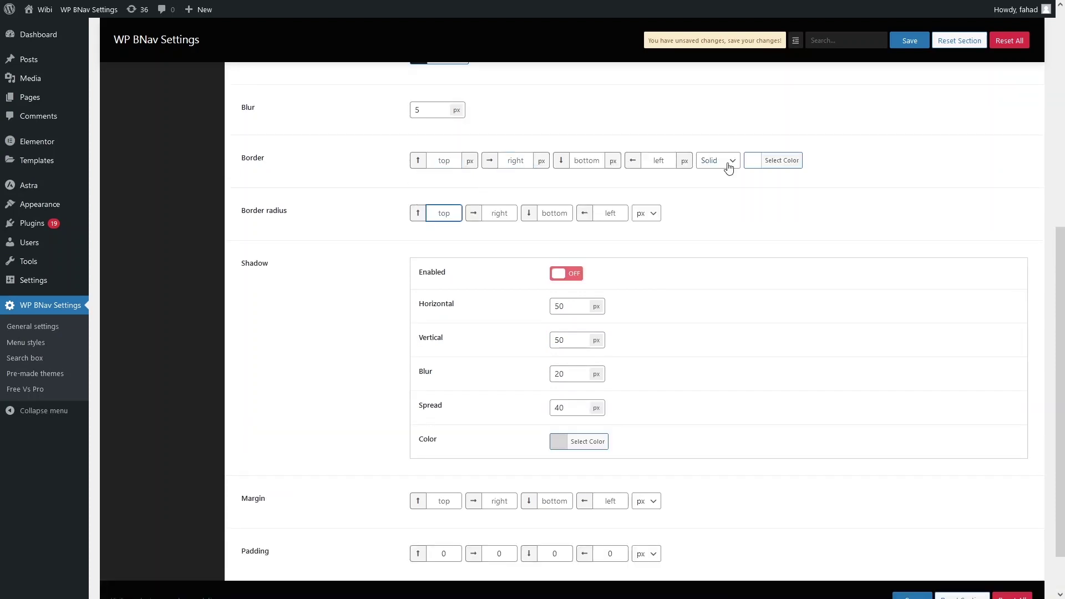
pyautogui.click(726, 164)
pyautogui.click(717, 302)
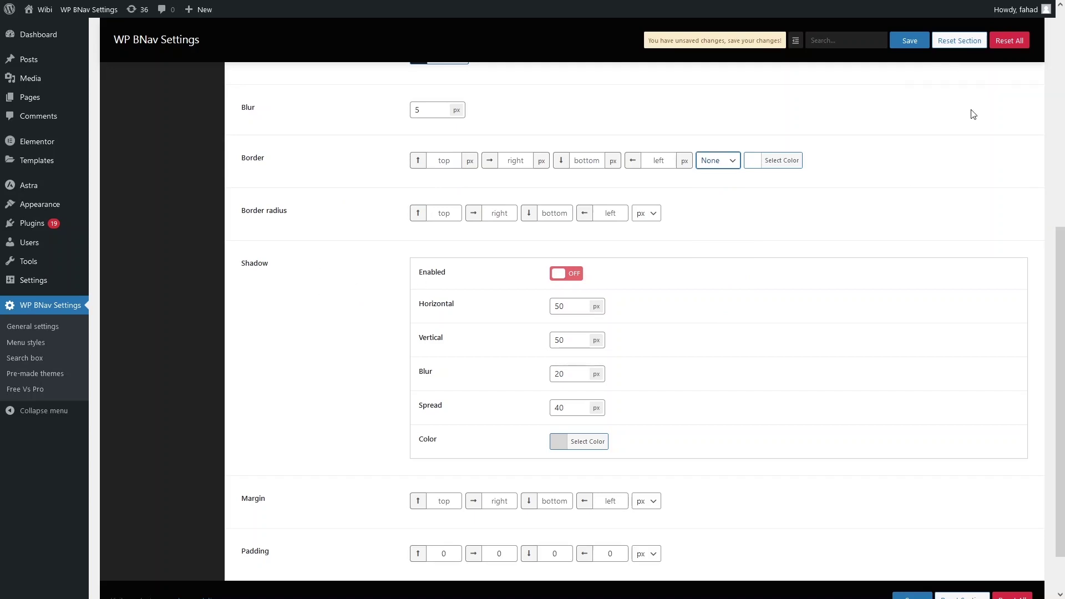
pyautogui.click(903, 40)
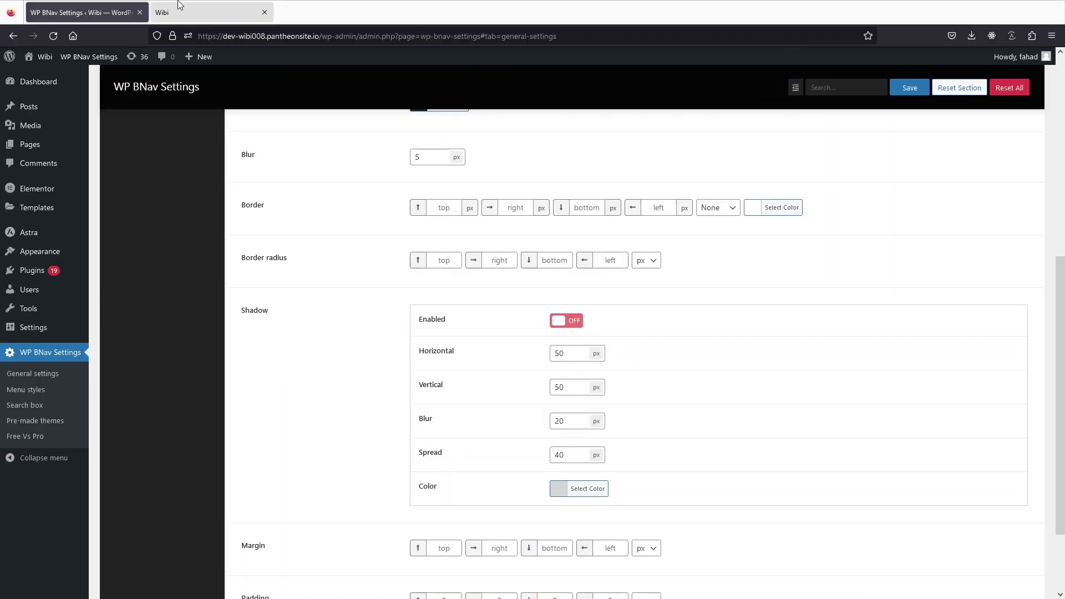
# Reload the mobile preview to check the menu without its border, and return to the WP BNav settings.
pyautogui.click(213, 12)
pyautogui.click(53, 36)
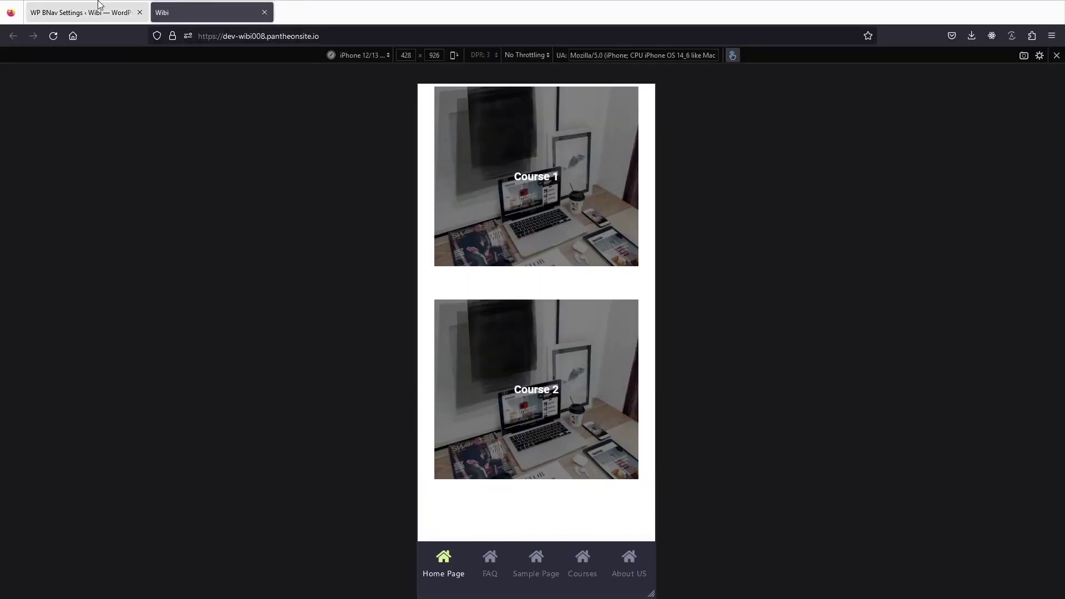
pyautogui.click(73, 12)
# Change the bottom menu's shadow color to black and save the settings.
pyautogui.click(567, 443)
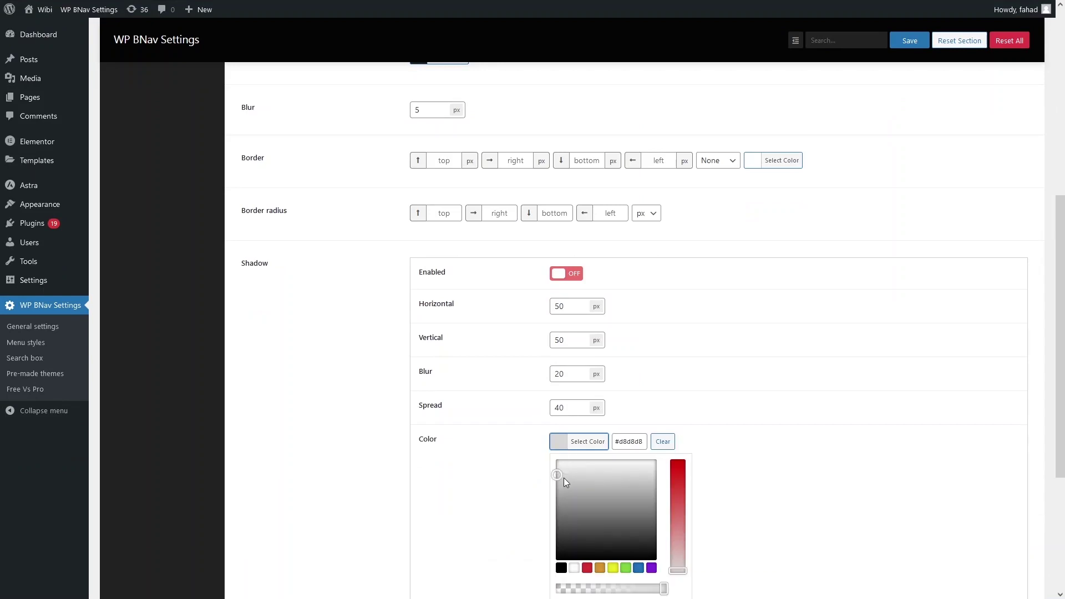
pyautogui.click(556, 535)
pyautogui.click(546, 579)
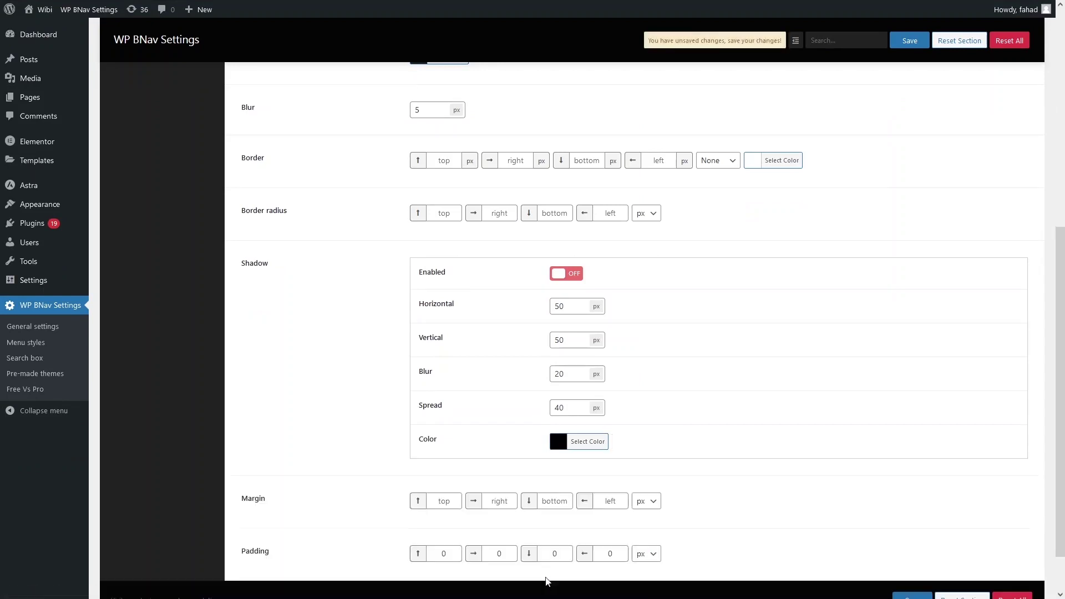
pyautogui.click(908, 40)
# Reload the mobile preview to check the bottom menu's shadow, and return to the WP BNav settings.
pyautogui.click(150, 12)
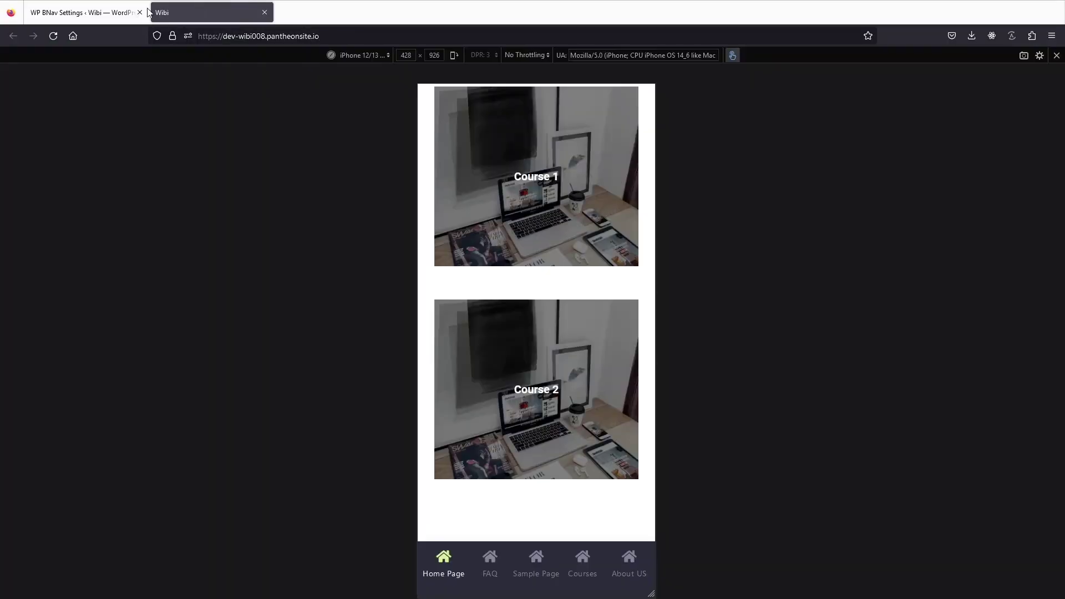
pyautogui.click(53, 35)
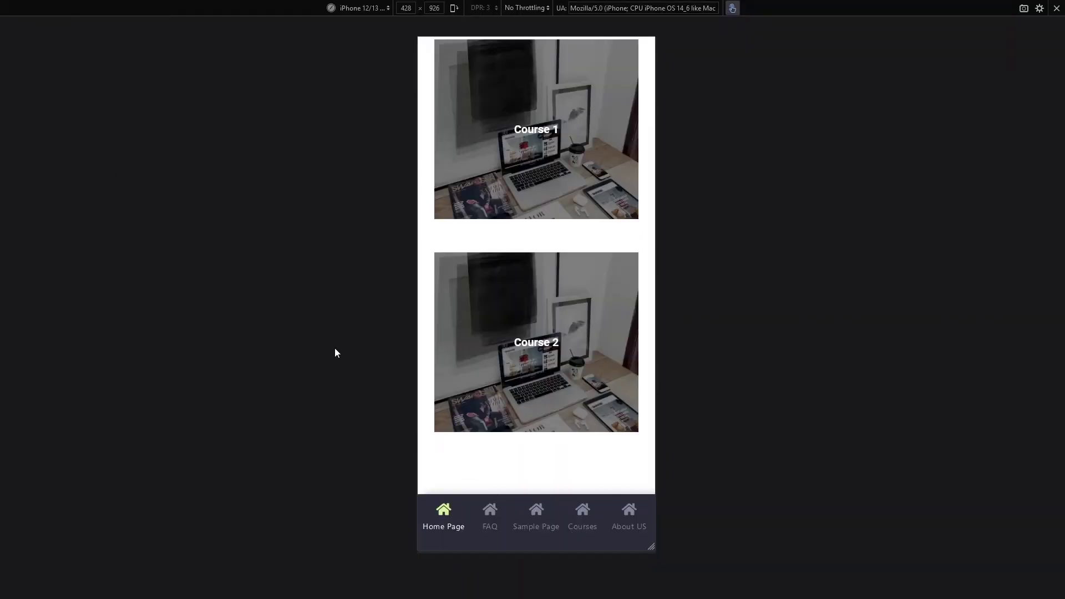
pyautogui.click(49, 10)
# Open the Menu styles settings and review the main menu's available alignment and background type options.
pyautogui.scroll(6, 357, 309)
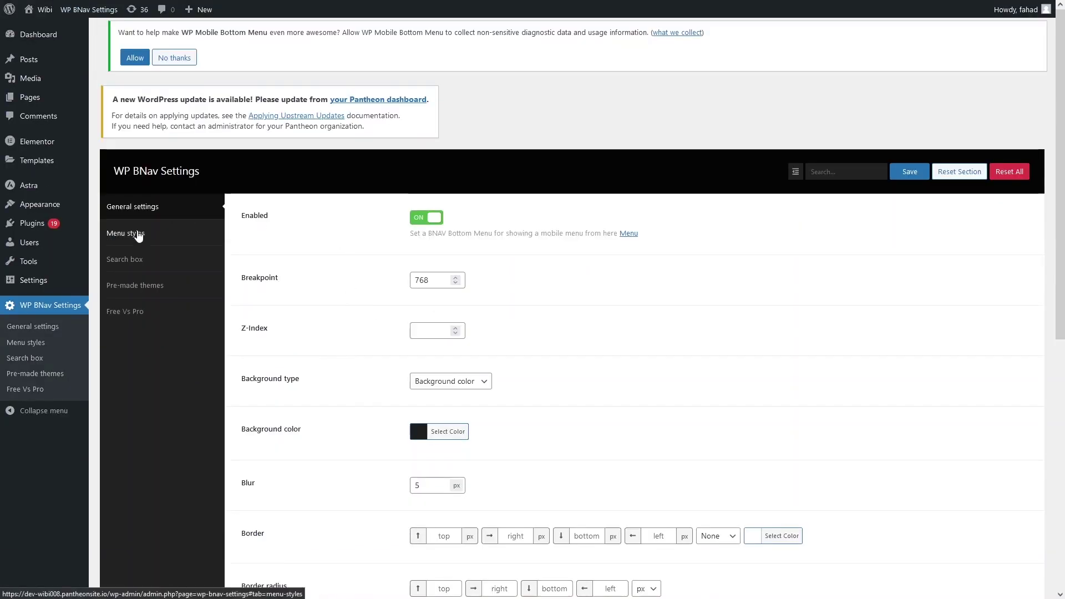
pyautogui.click(138, 236)
pyautogui.scroll(-2, 269, 169)
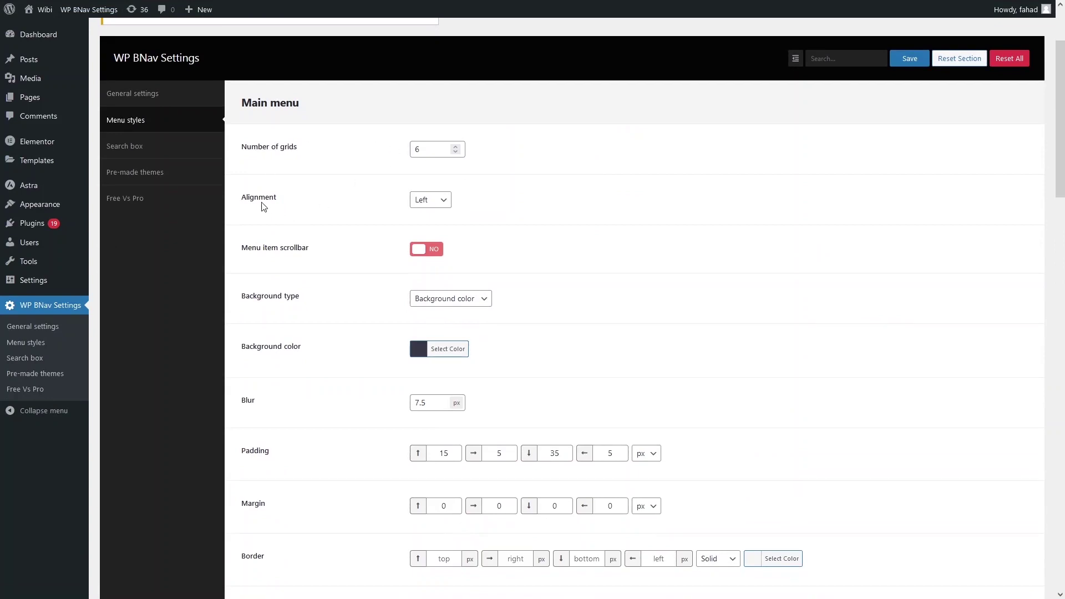
pyautogui.click(446, 201)
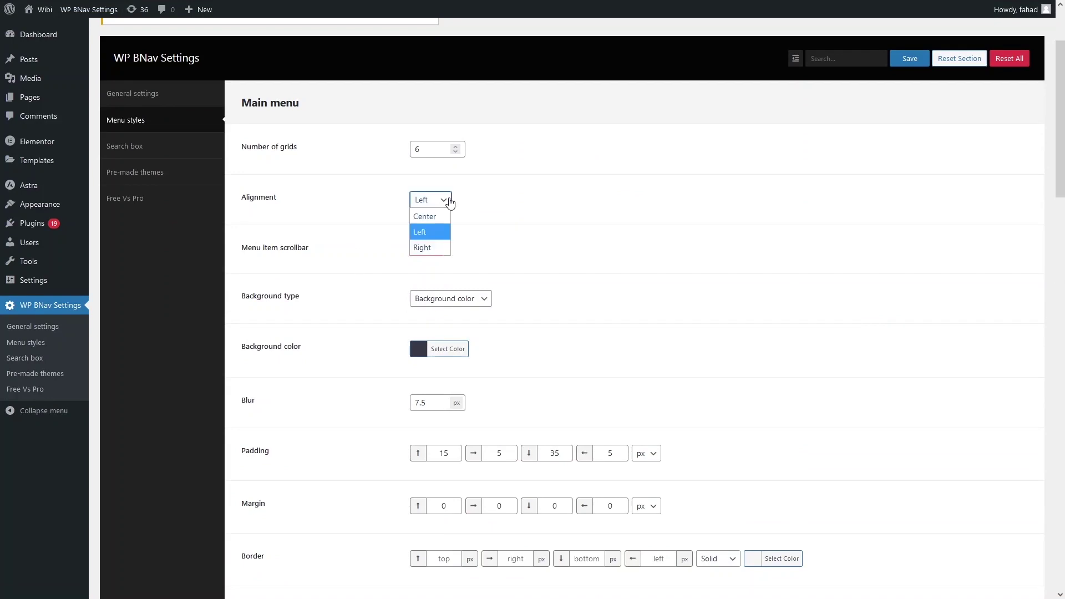
pyautogui.click(493, 212)
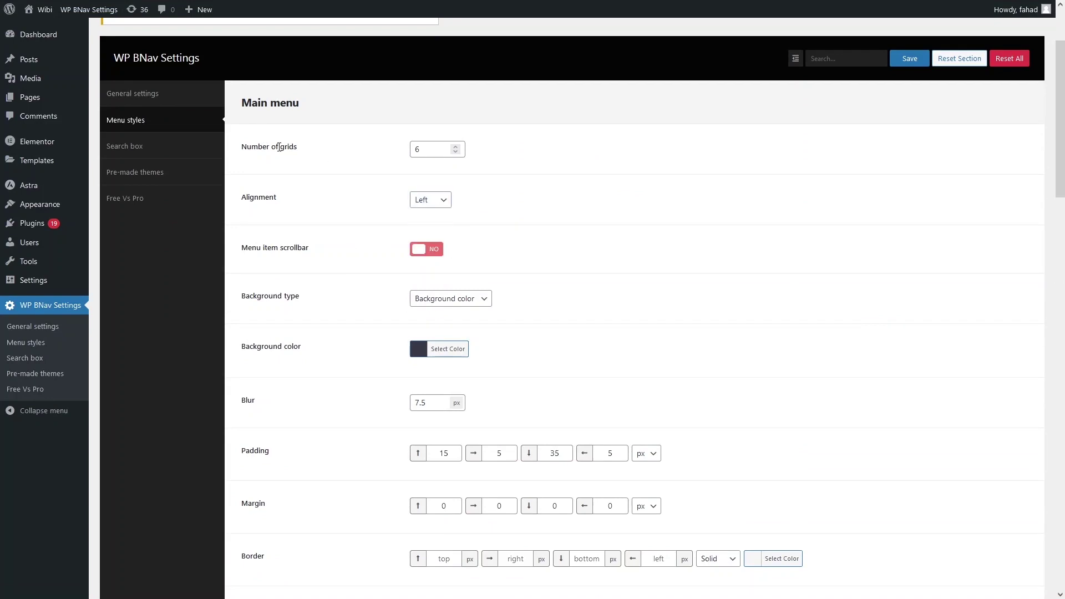
pyautogui.scroll(-1, 364, 230)
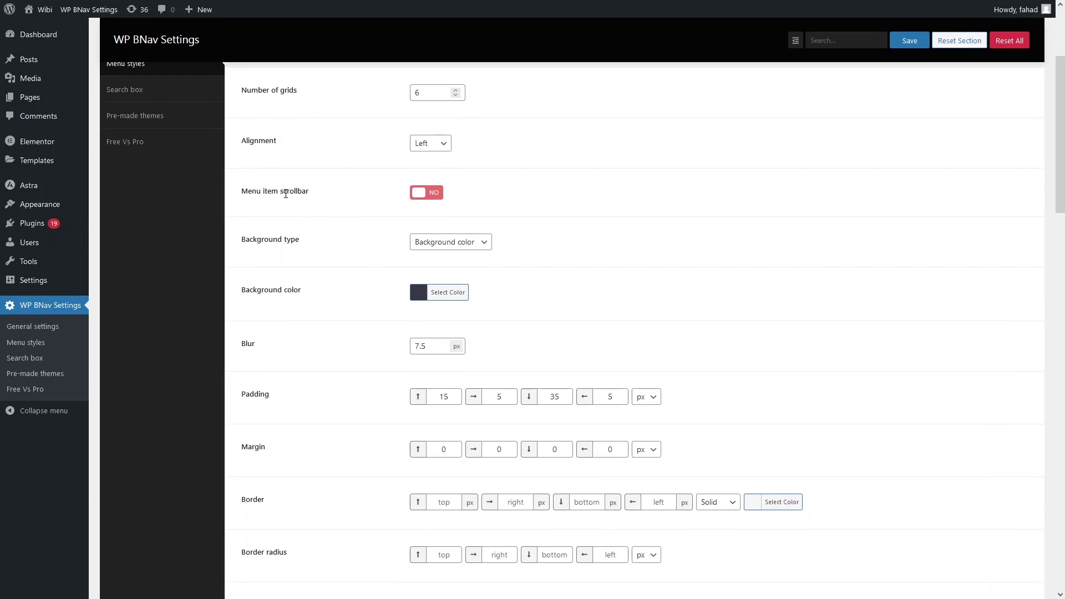
pyautogui.scroll(-1, 385, 233)
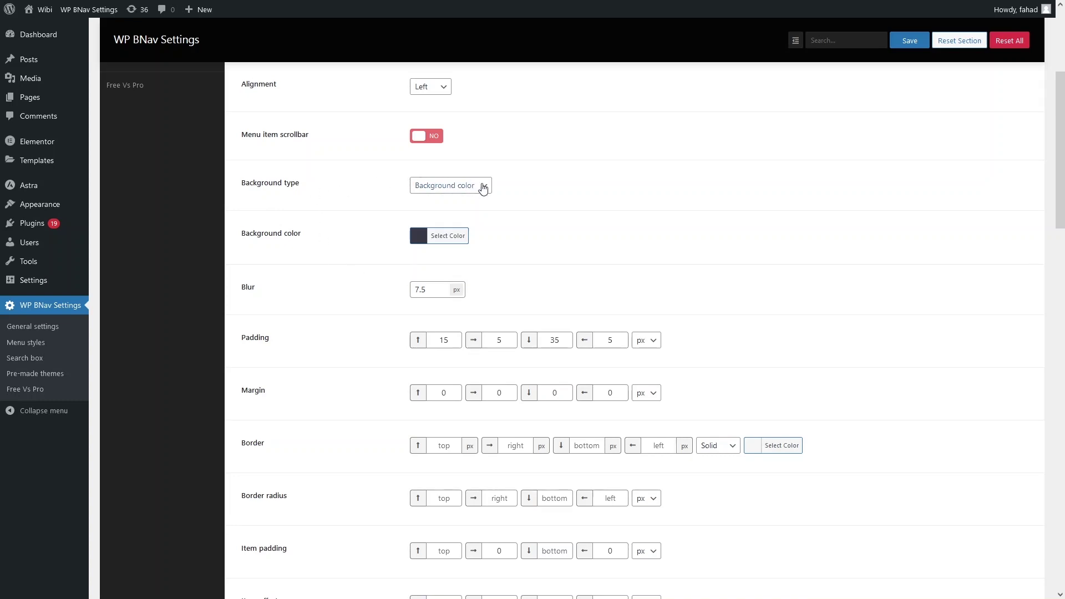
pyautogui.click(483, 186)
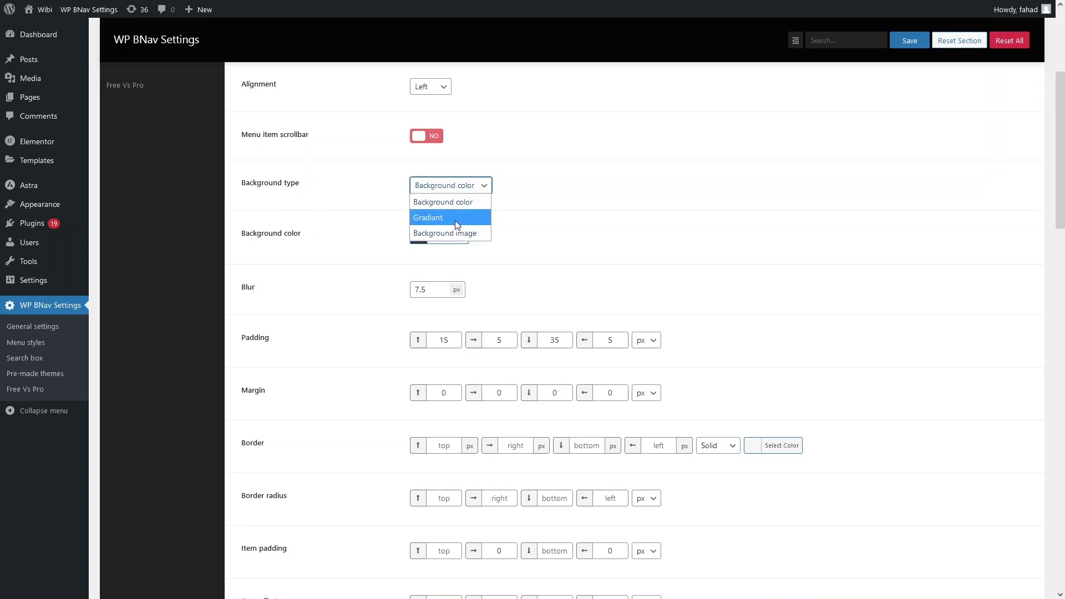
pyautogui.click(377, 265)
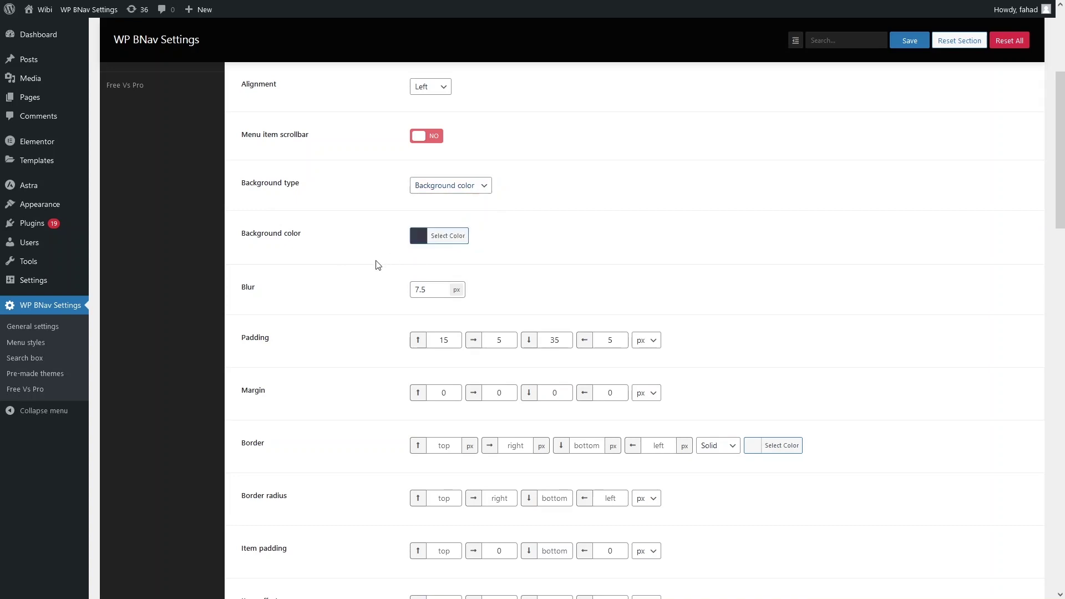
# Change the main menu's background color to a deep blue, save the settings, and reload the mobile preview.
pyautogui.click(447, 236)
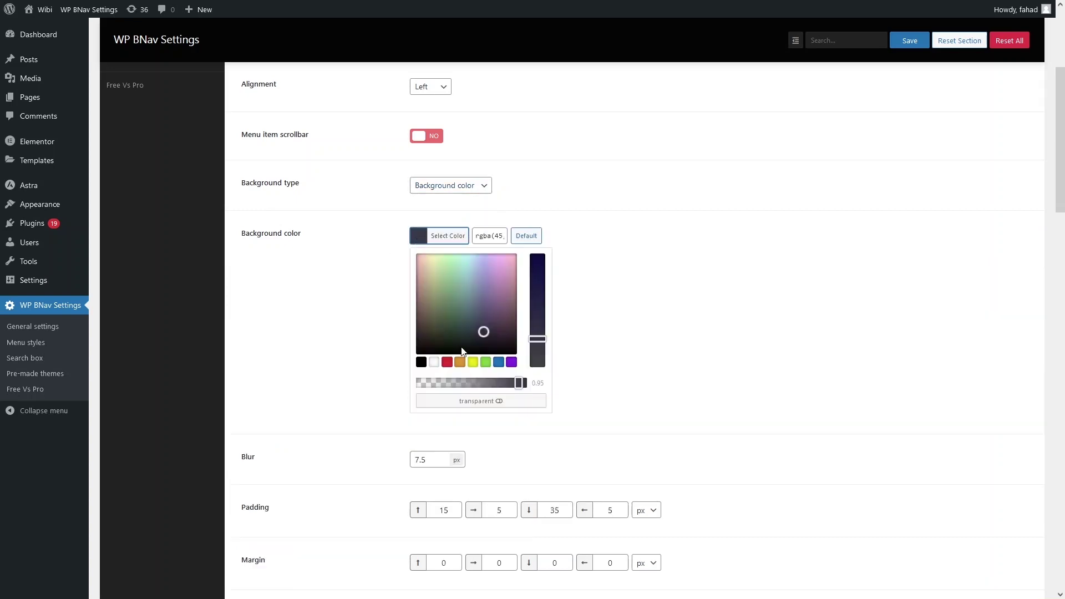
pyautogui.click(498, 362)
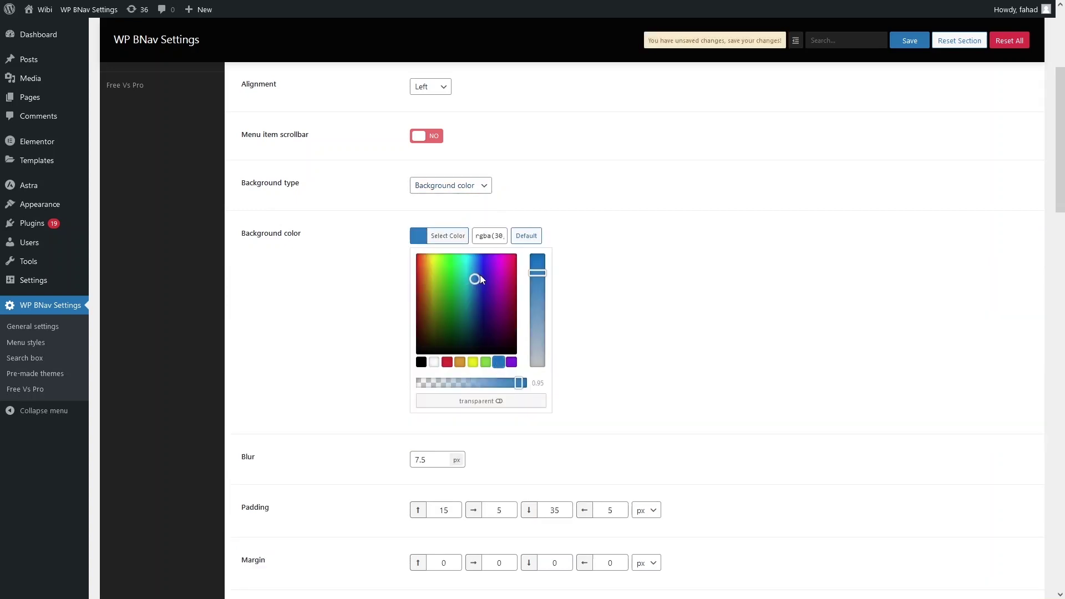
pyautogui.moveTo(481, 274); pyautogui.dragTo(485, 275)
pyautogui.click(563, 341)
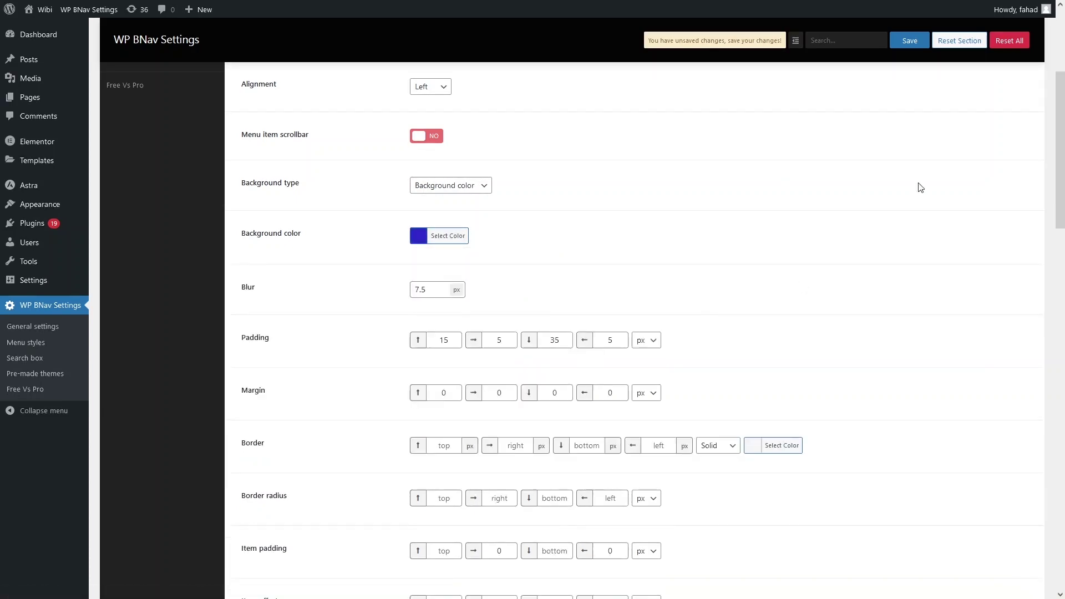
pyautogui.click(910, 40)
pyautogui.click(165, 8)
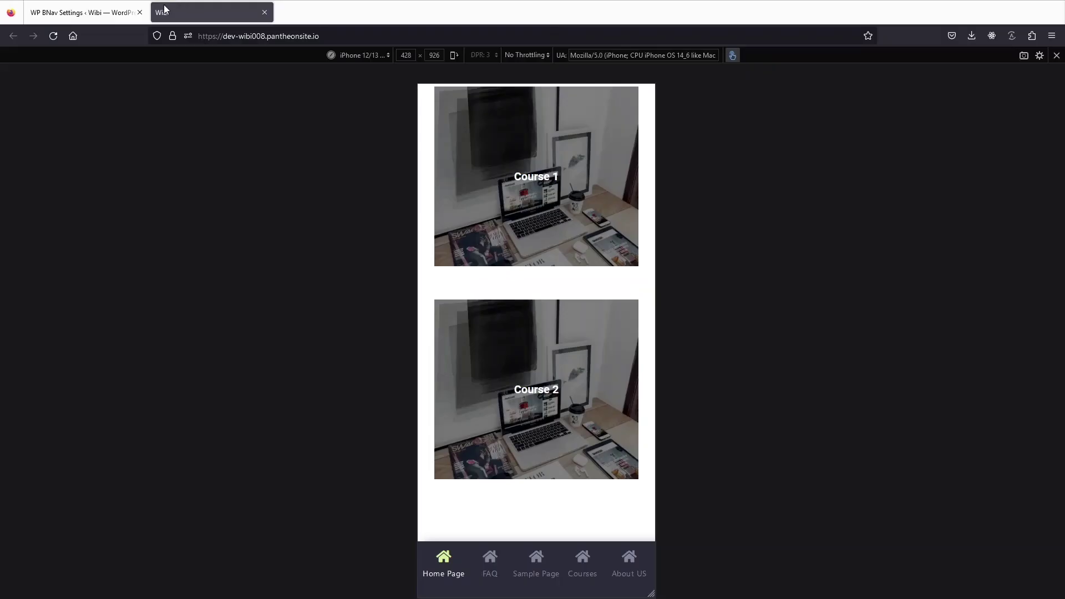
pyautogui.click(49, 36)
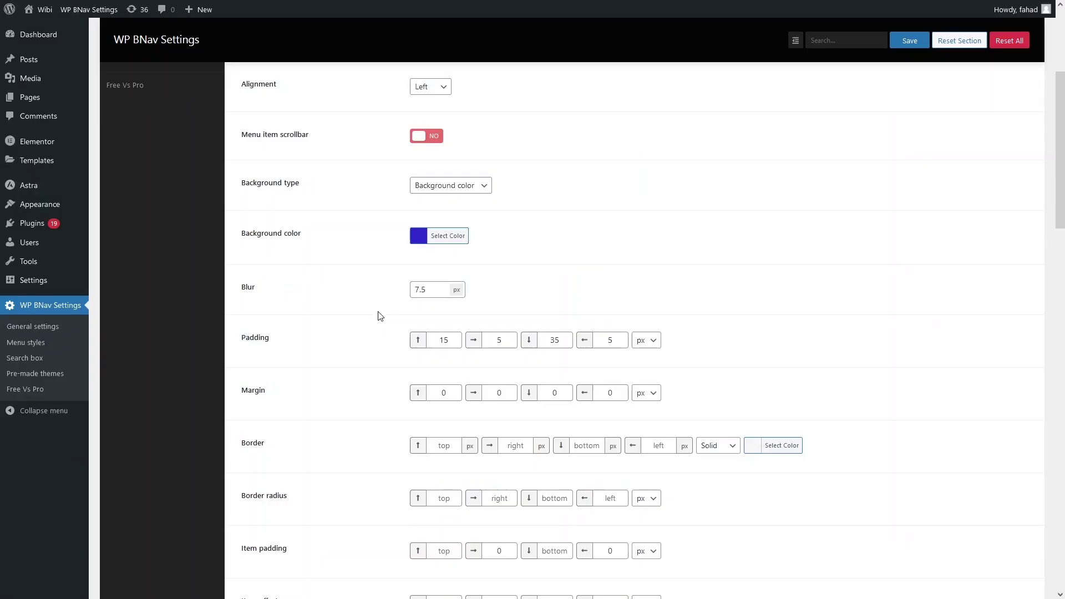
# Try a top margin of 20 px on the main menu, saving the settings and reloading the mobile preview.
pyautogui.scroll(-3, 335, 259)
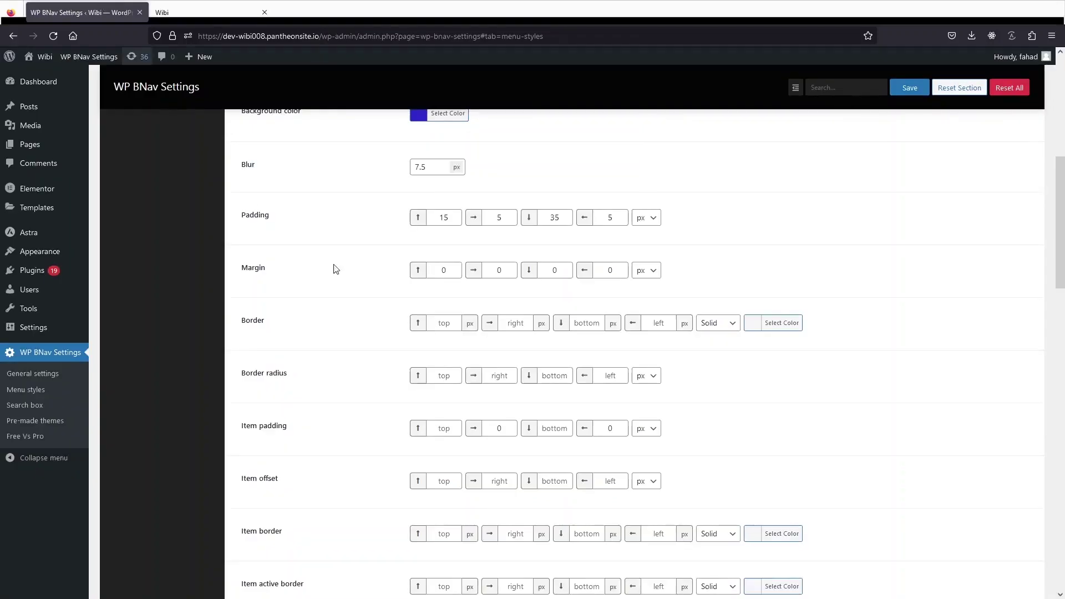
pyautogui.click(447, 225)
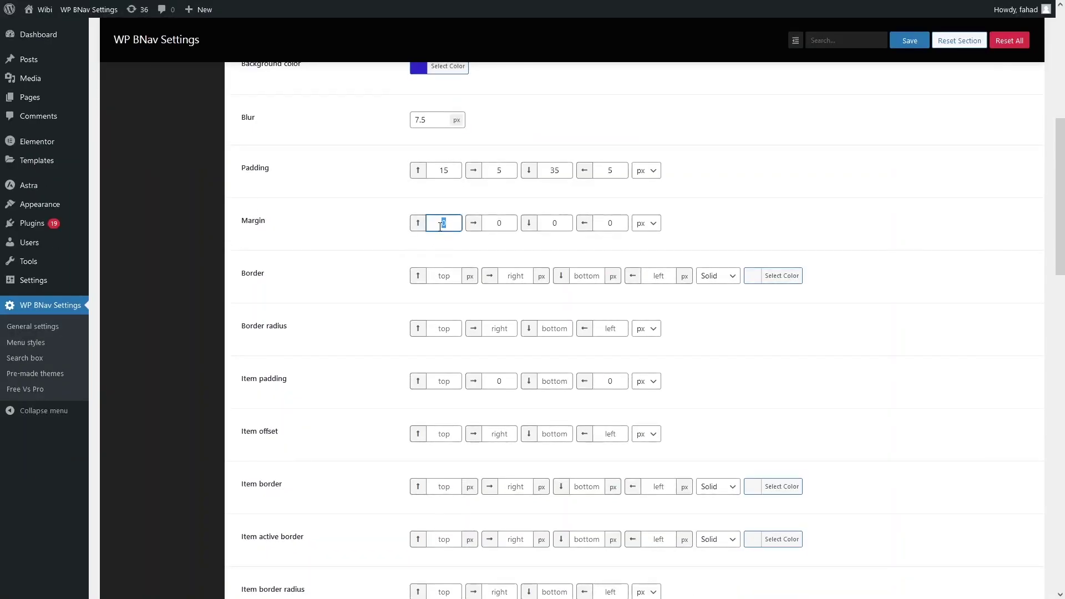
pyautogui.write('20')
pyautogui.hotkey('ctrl', 's')
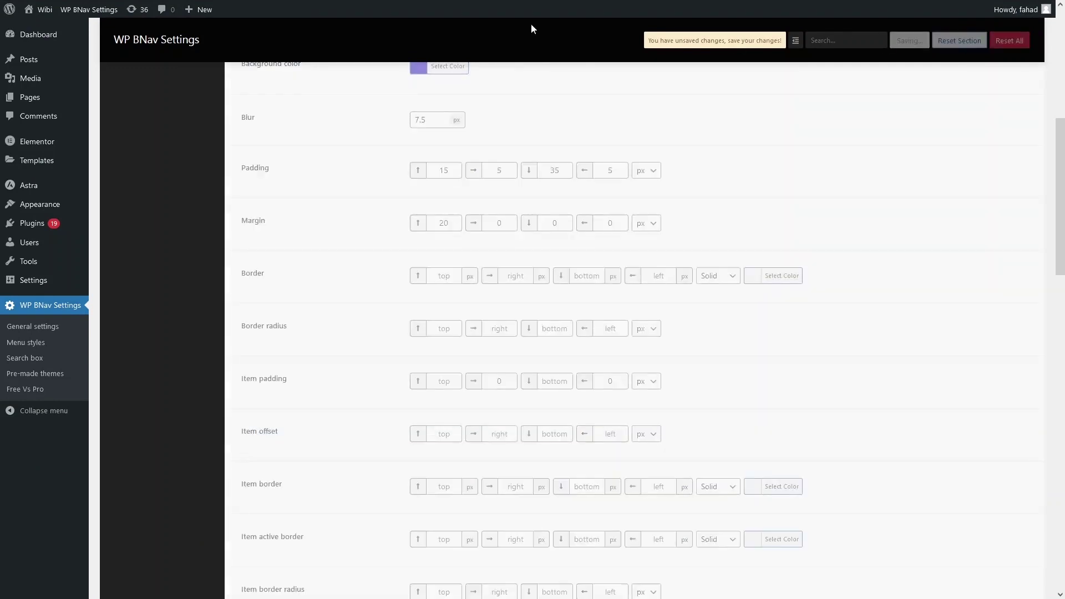
pyautogui.click(205, 12)
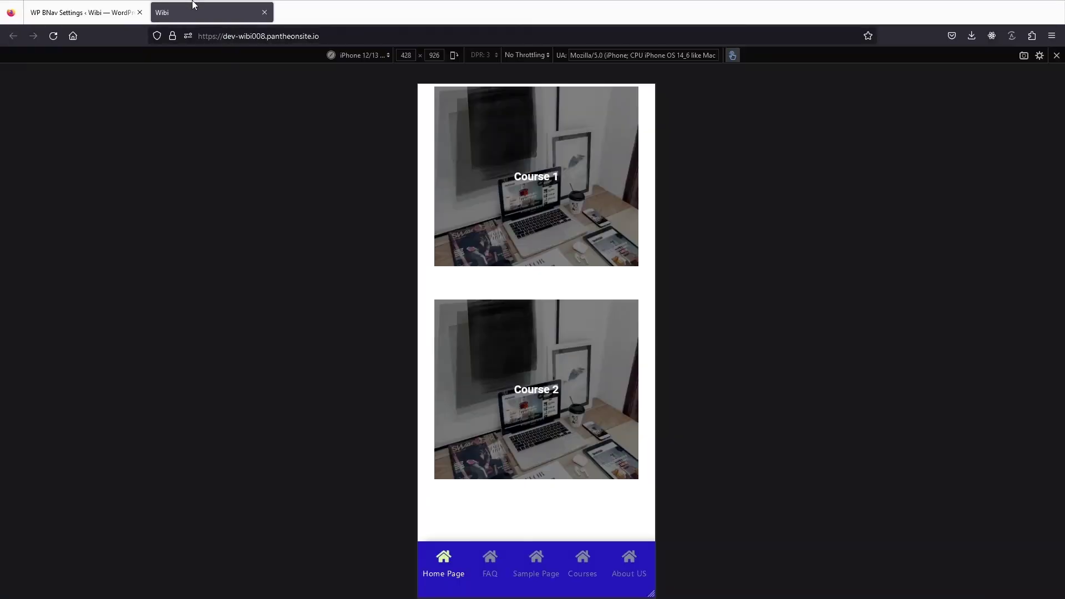
pyautogui.click(51, 37)
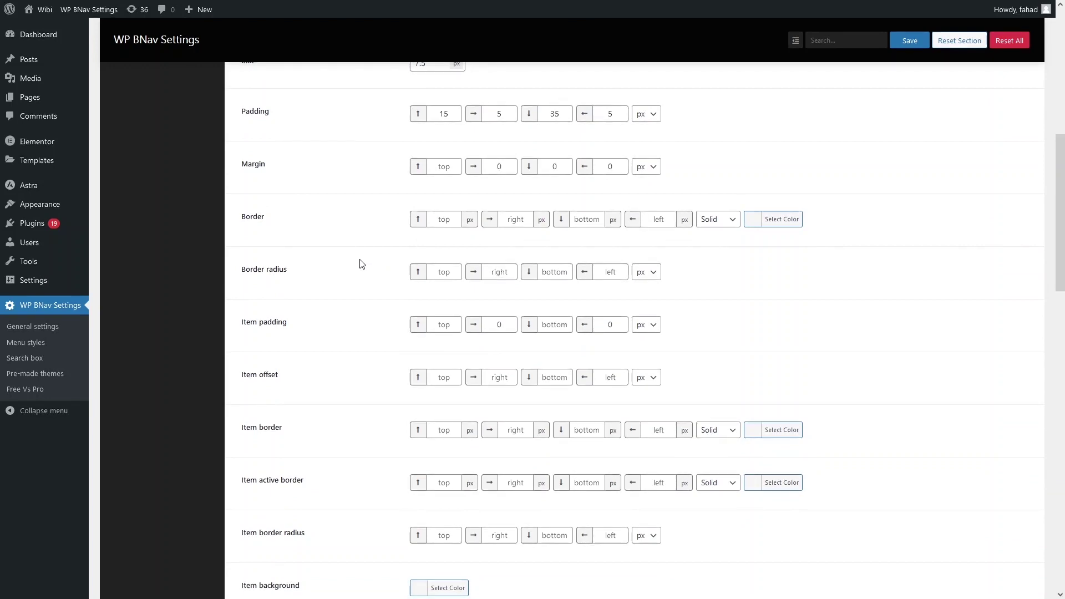
# Review the main menu's item spacing, border, background, icon and typography options in the Menu styles settings.
pyautogui.scroll(-2, 356, 264)
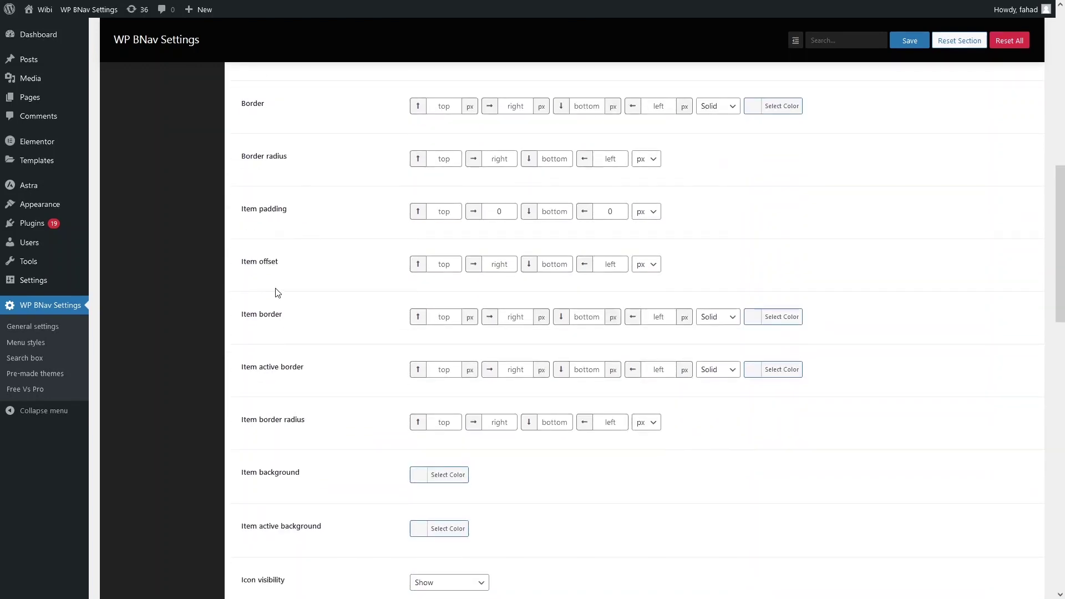
pyautogui.scroll(-2, 307, 294)
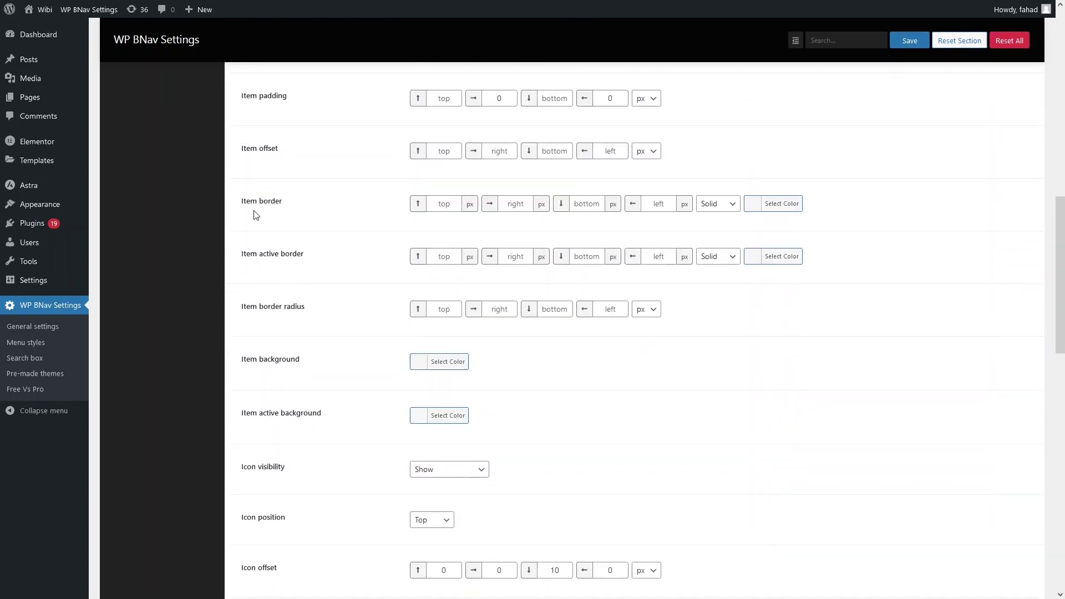
pyautogui.scroll(-1, 260, 215)
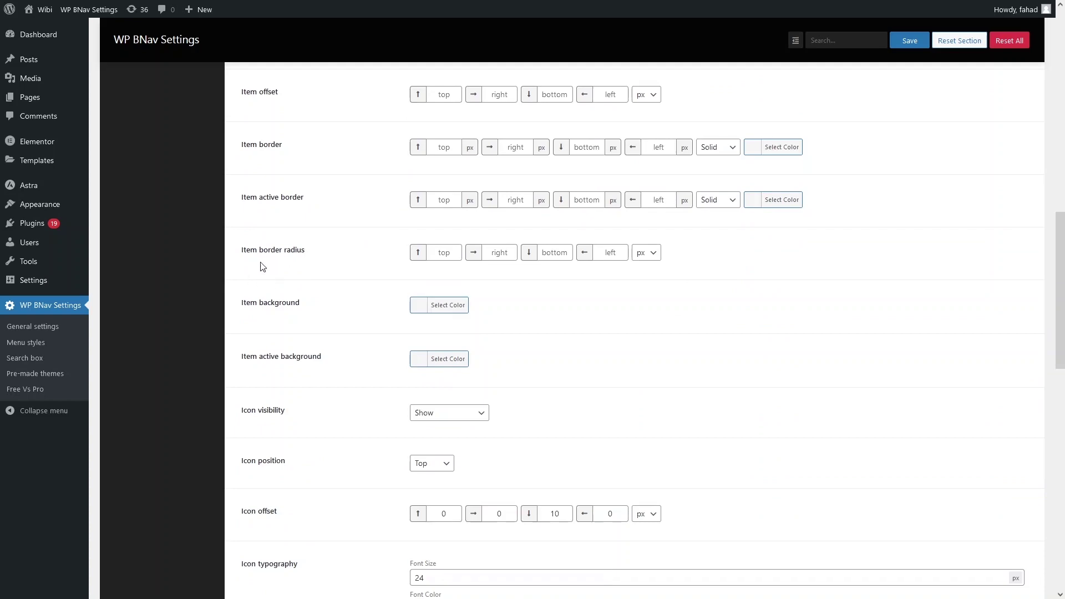
pyautogui.scroll(-2, 293, 293)
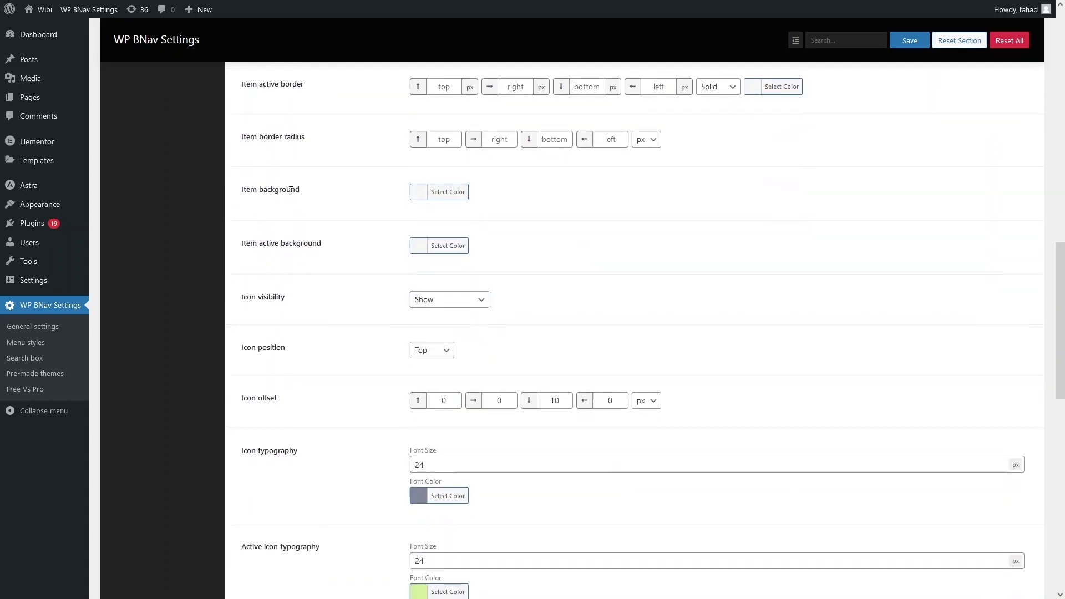
pyautogui.scroll(-1, 304, 203)
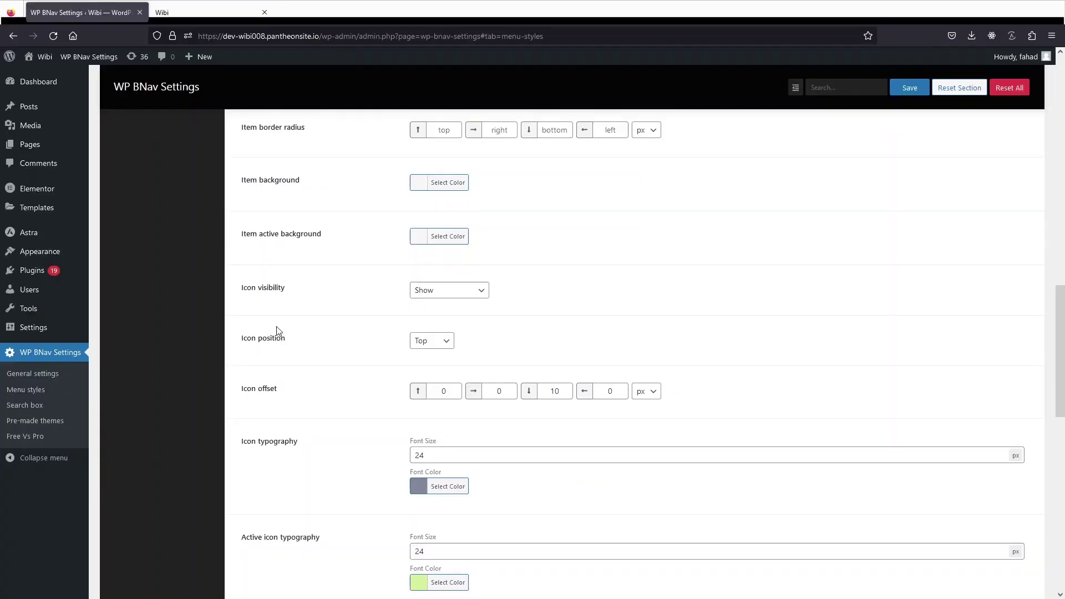
pyautogui.scroll(-2, 244, 377)
pyautogui.scroll(-1, 244, 376)
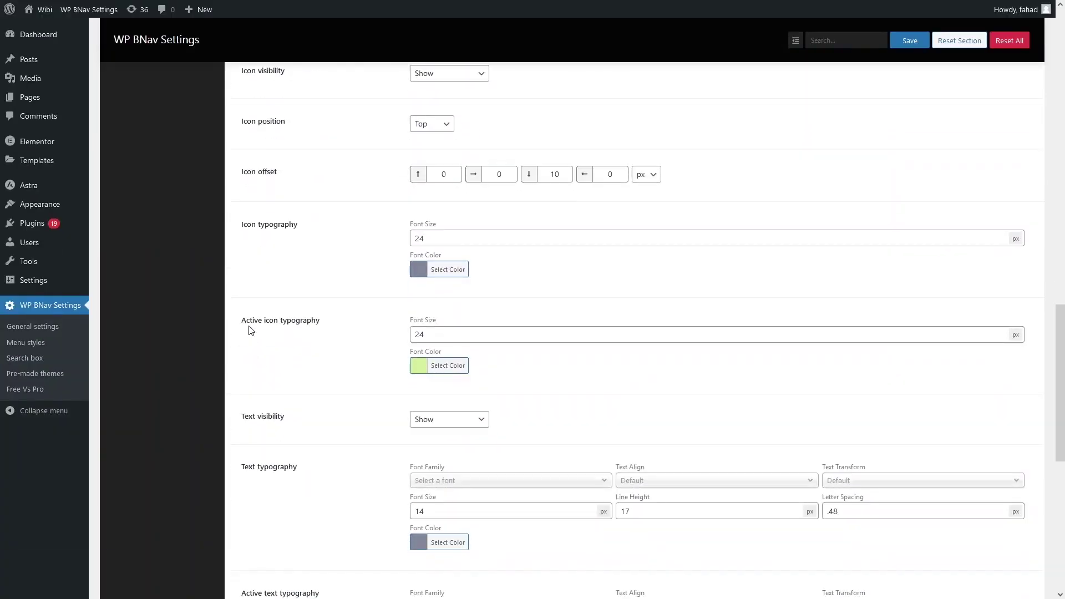
# Set the active icon's font color to light cyan (#98e3ea).
pyautogui.scroll(1, 248, 330)
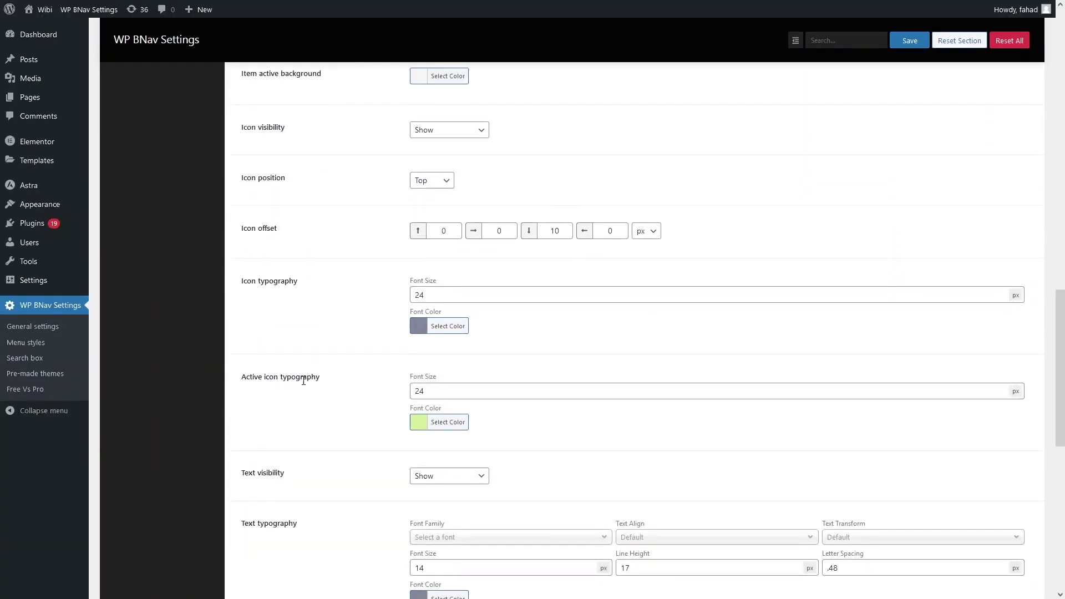
pyautogui.click(420, 425)
pyautogui.scroll(-2, 428, 371)
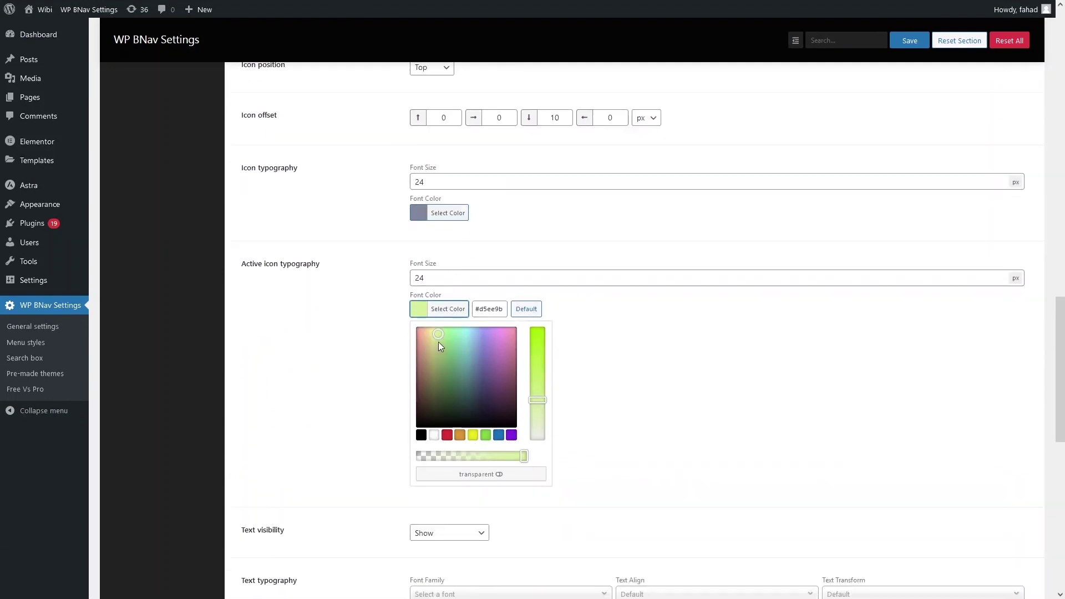
pyautogui.moveTo(439, 335); pyautogui.dragTo(469, 336)
pyautogui.scroll(-2, 364, 361)
pyautogui.scroll(2, 365, 363)
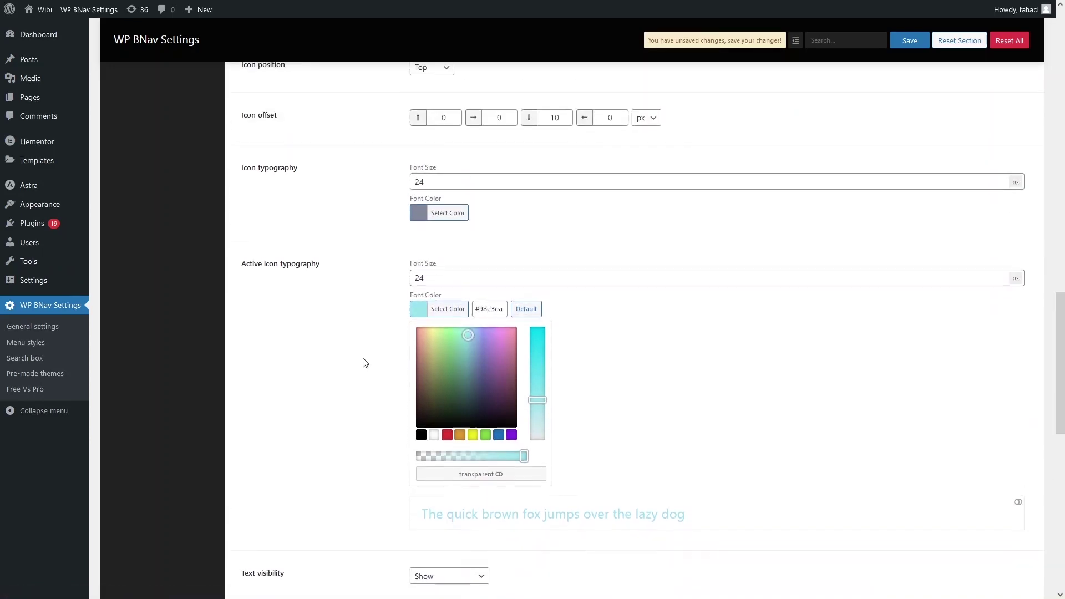
# Examine the text visibility options and the typography settings for normal and active menu text.
pyautogui.scroll(-6, 381, 257)
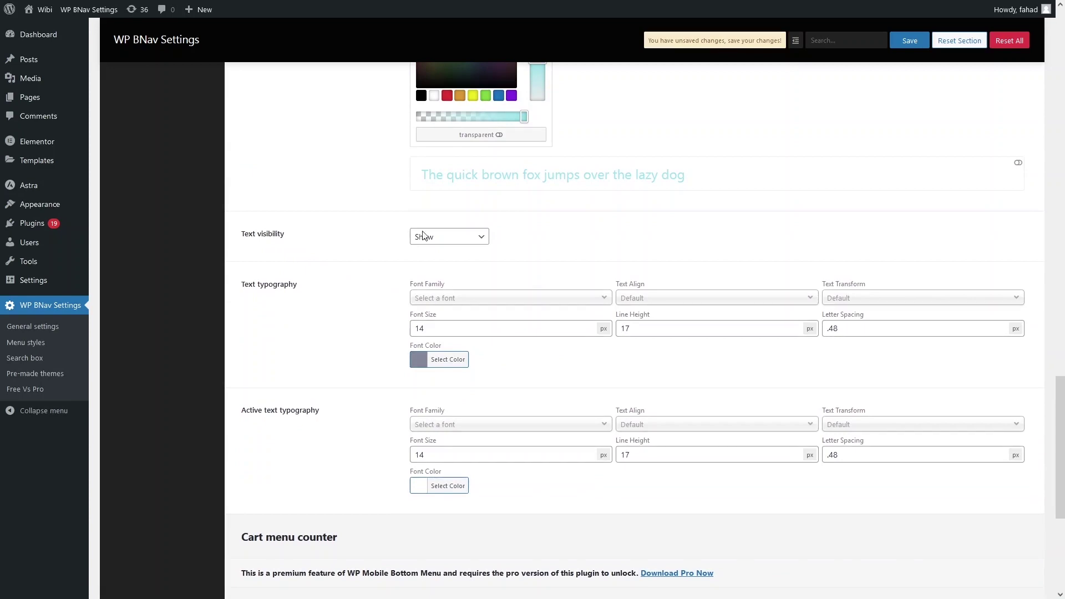
pyautogui.click(480, 236)
pyautogui.scroll(-3, 475, 236)
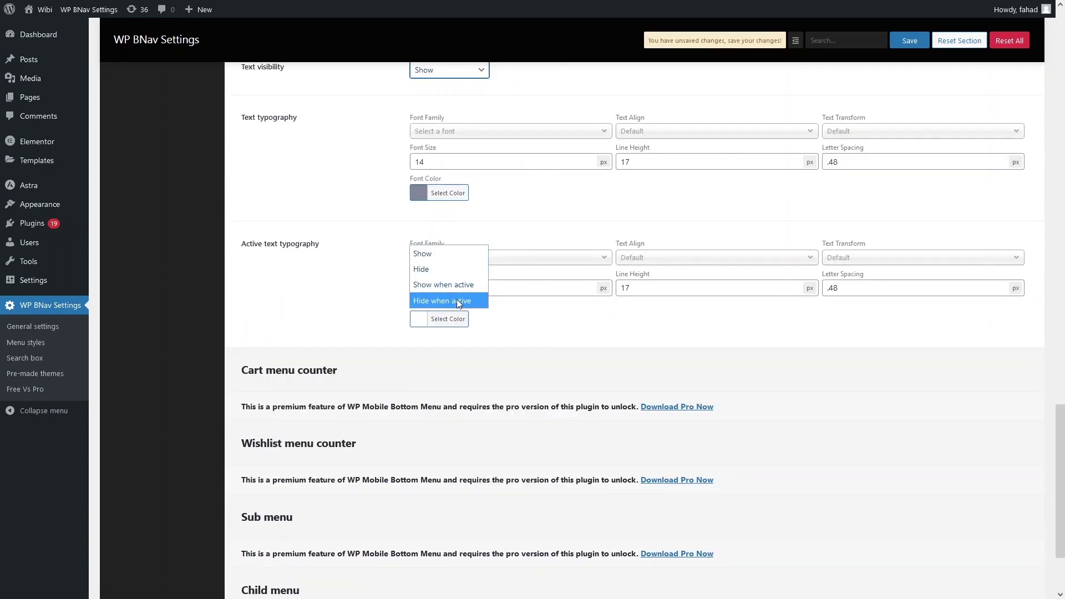
pyautogui.scroll(1, 387, 319)
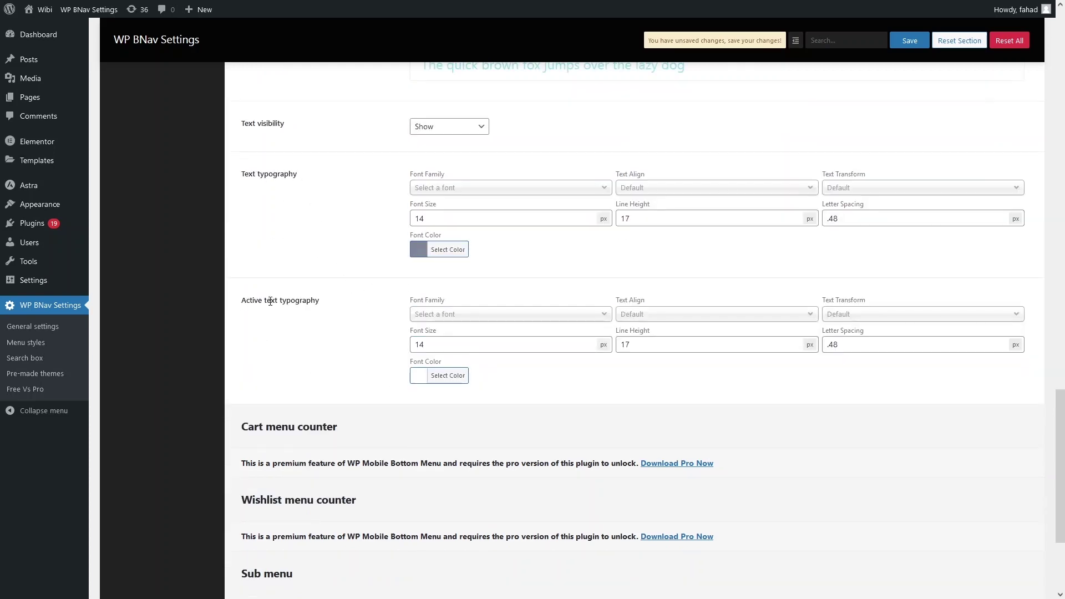
pyautogui.scroll(1, 388, 360)
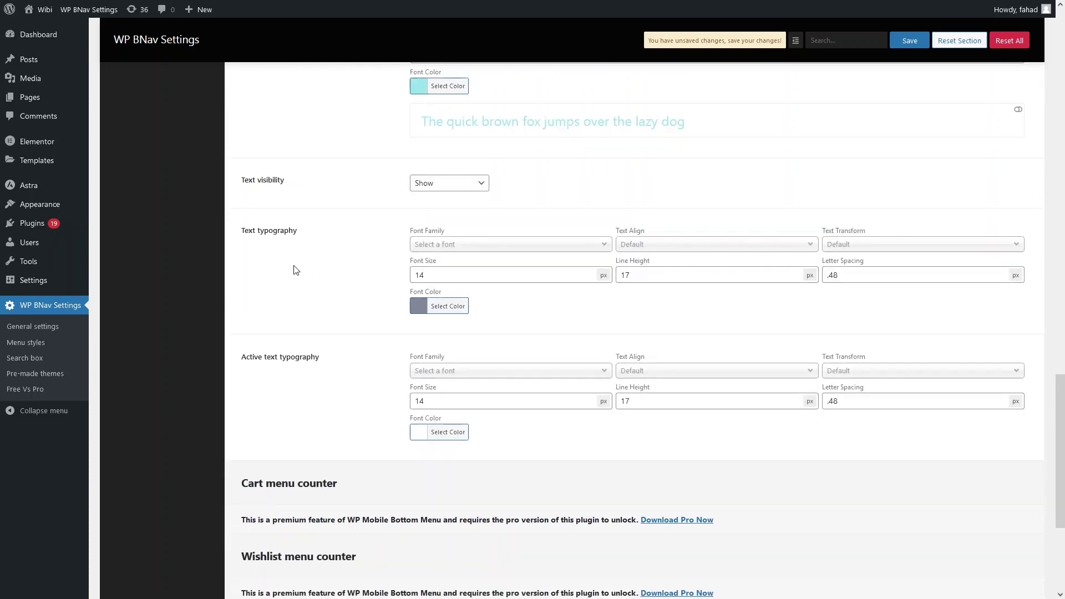
pyautogui.scroll(-1, 320, 364)
pyautogui.scroll(2, 321, 364)
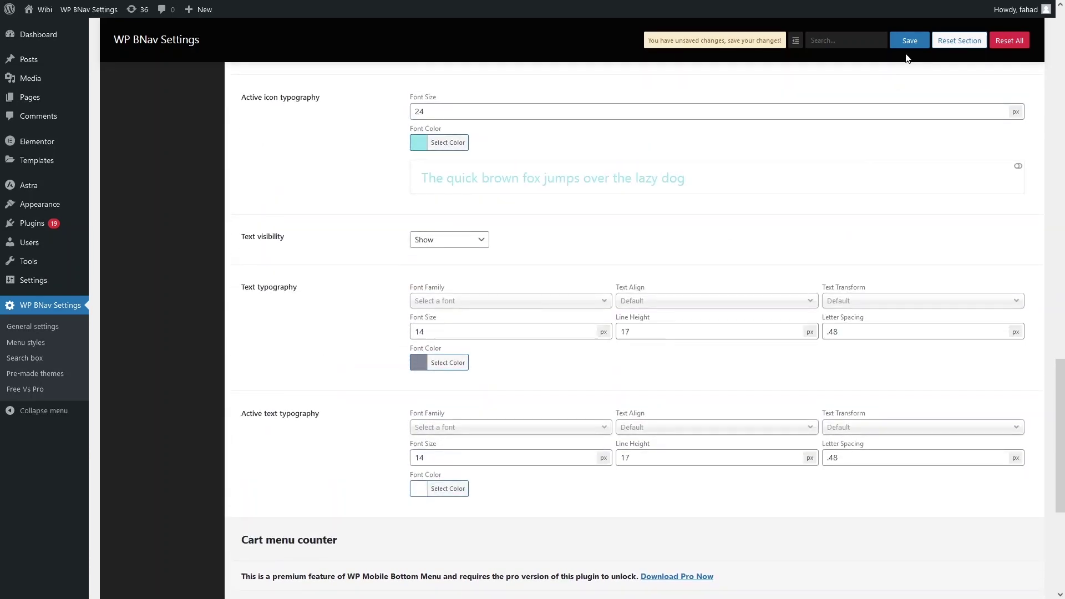
# Save the menu style settings and reload the mobile preview to check the active icon color.
pyautogui.click(907, 41)
pyautogui.scroll(2, 555, 211)
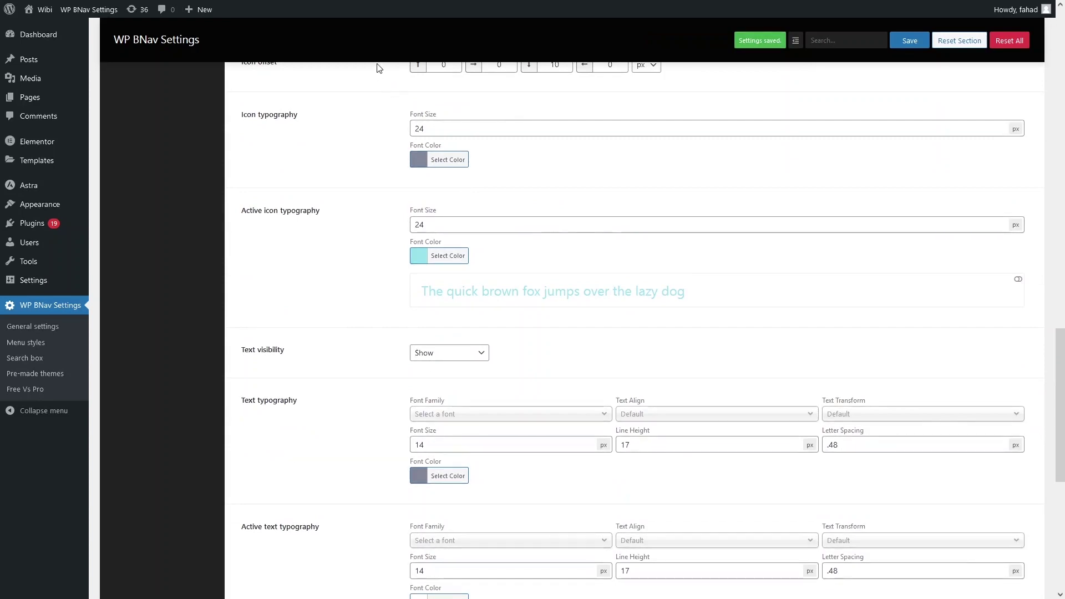
pyautogui.moveTo(279, 5)
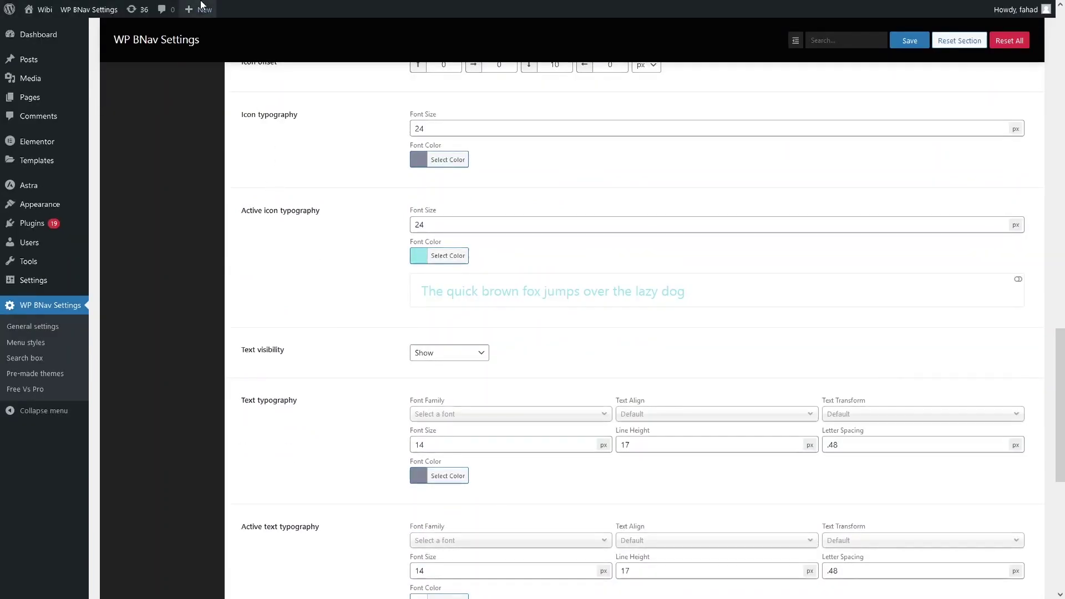
pyautogui.click(201, 6)
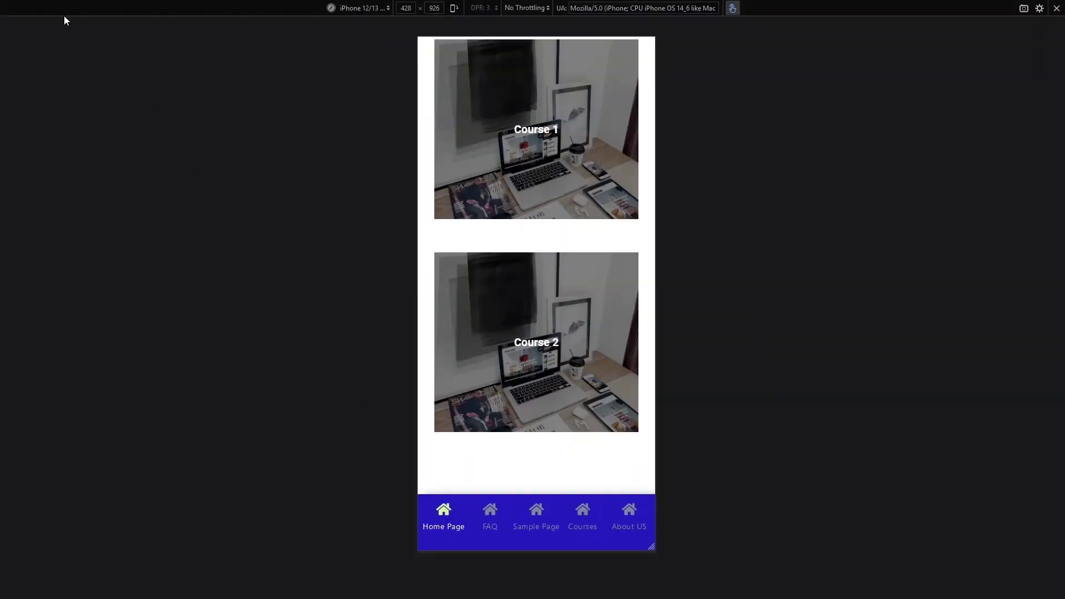
pyautogui.moveTo(64, 17)
pyautogui.click(56, 41)
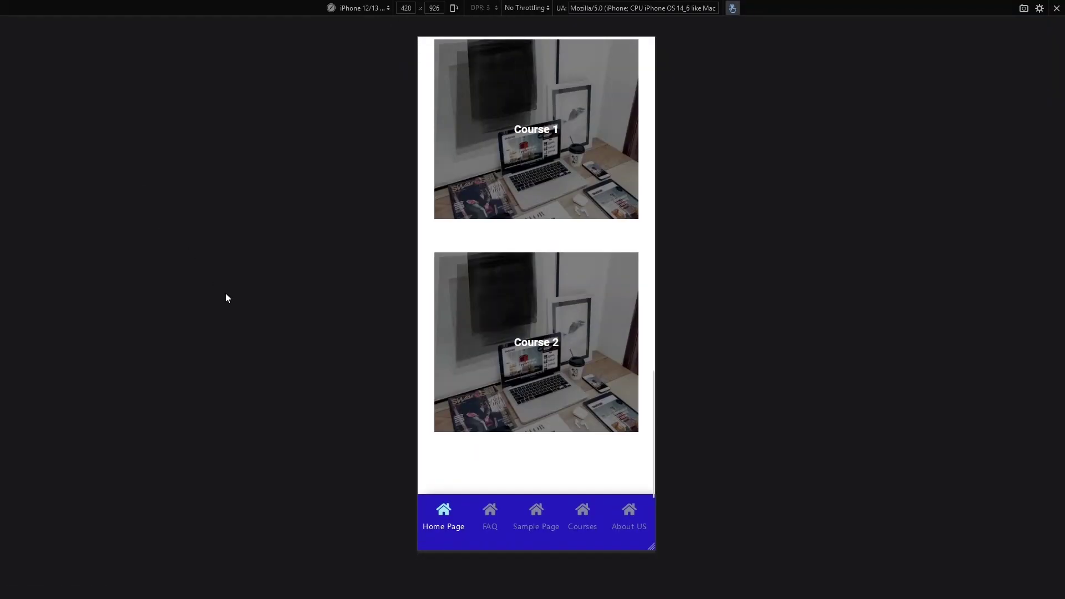
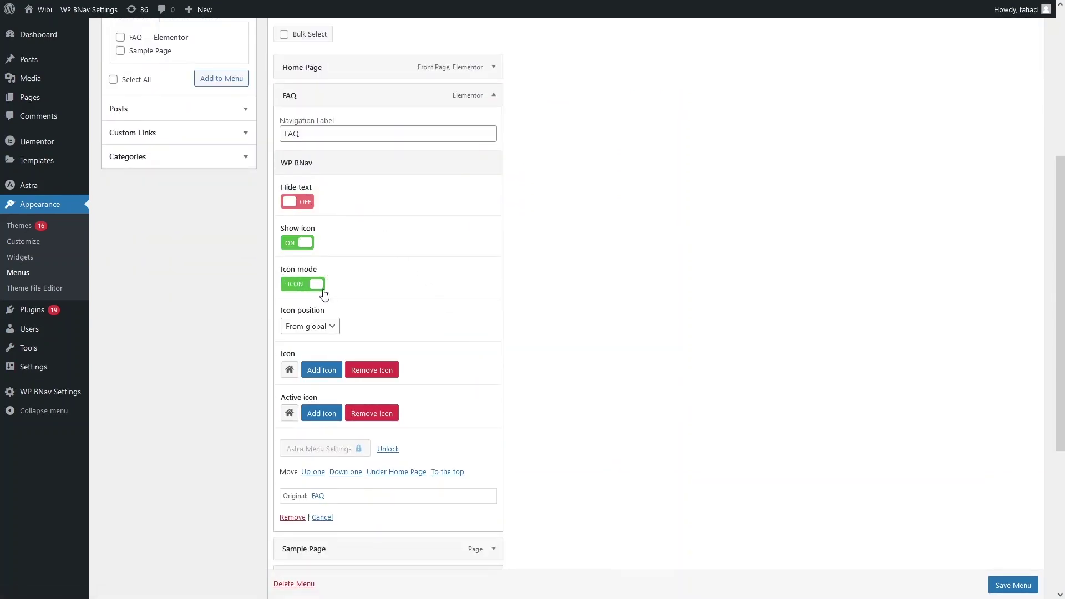
# Search the icon library for "search" and set the plain magnifying glass as the FAQ item's active icon.
pyautogui.scroll(-2, 319, 288)
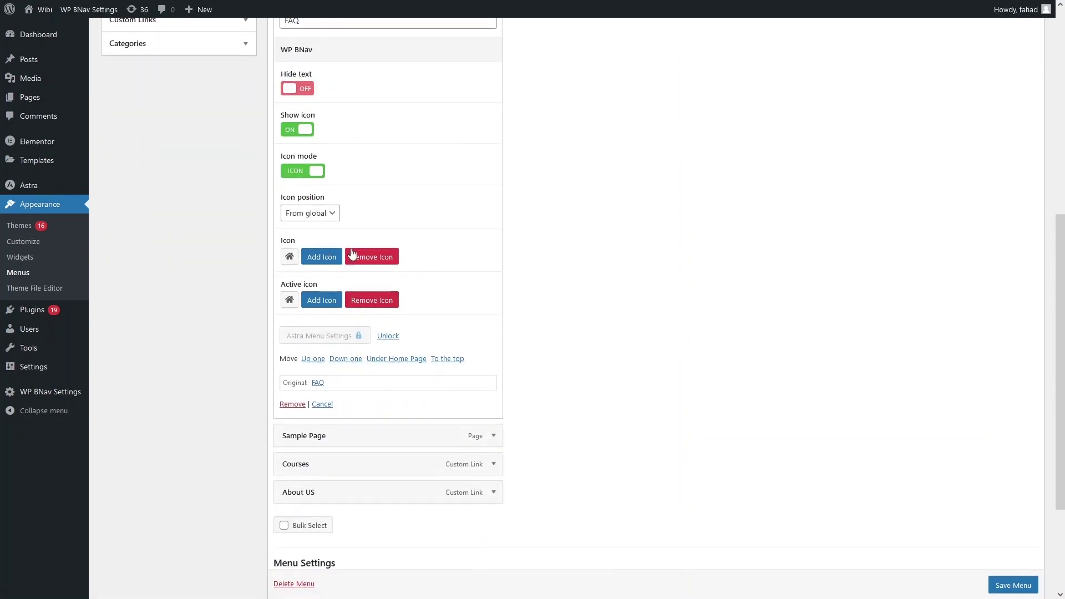
pyautogui.click(322, 300)
pyautogui.click(458, 133)
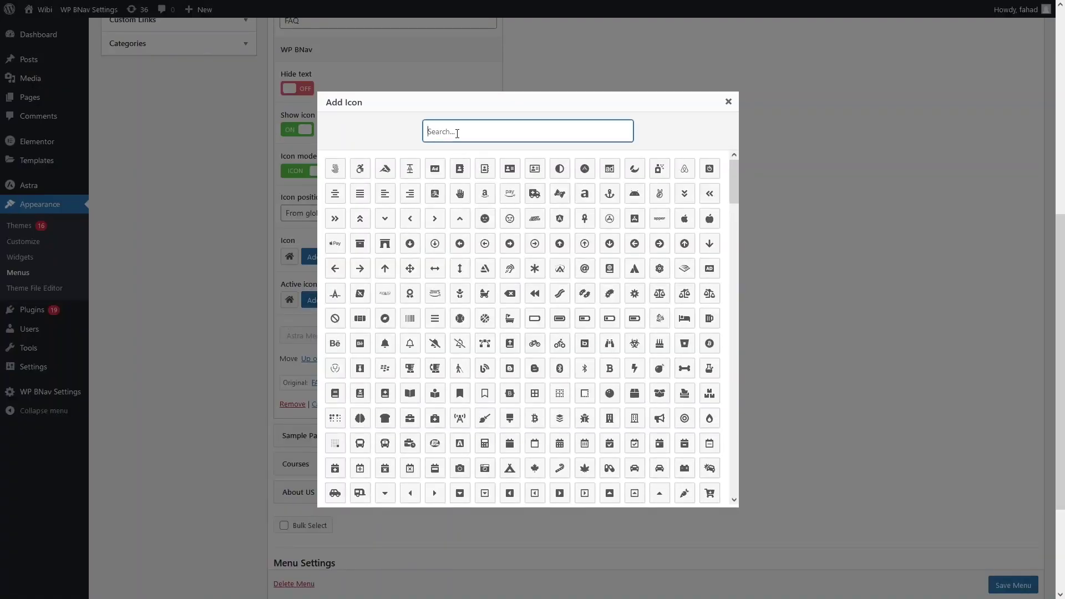
pyautogui.write('search')
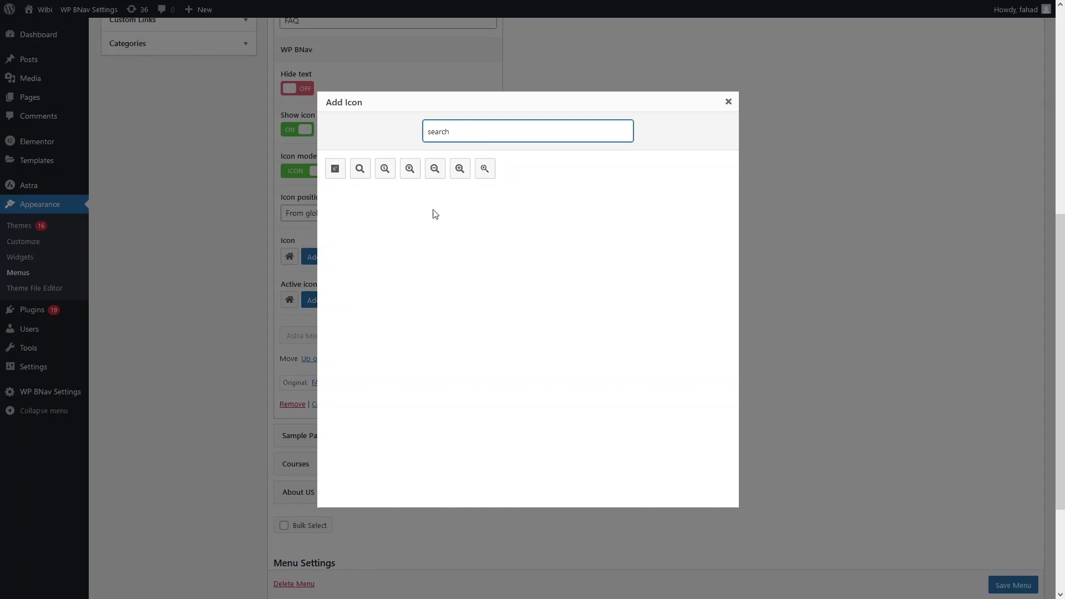
pyautogui.click(364, 172)
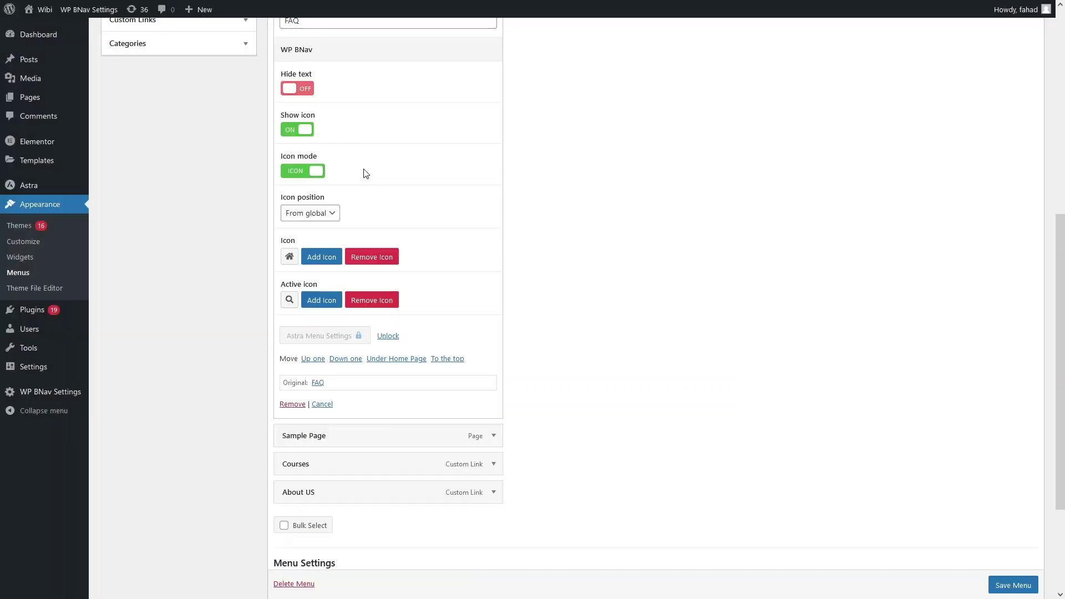
# Set the FAQ item's regular icon to the plain magnifying glass and collapse the item's settings.
pyautogui.click(322, 258)
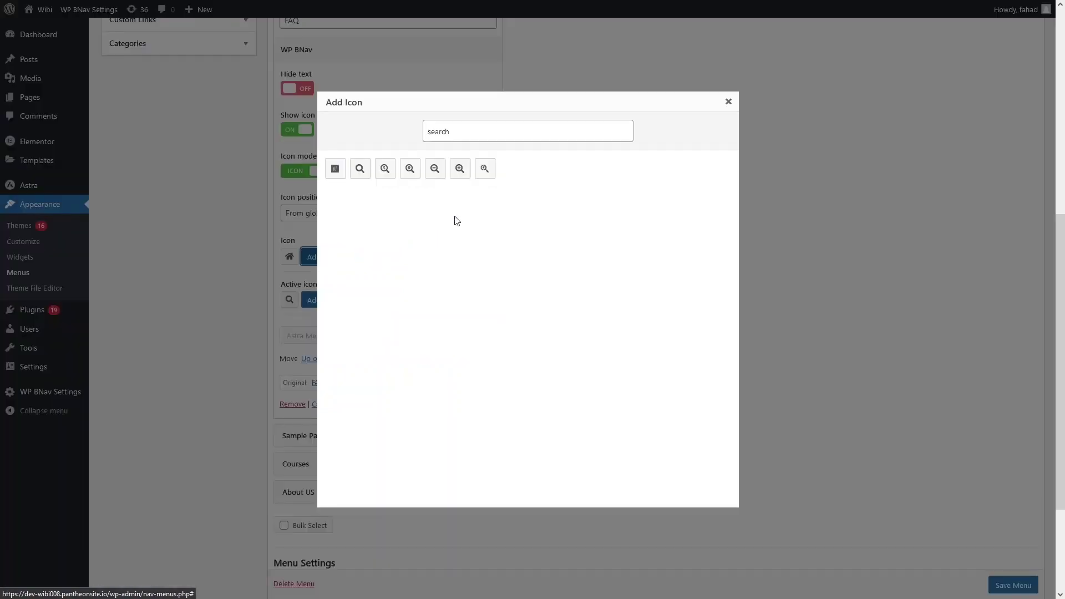
pyautogui.click(361, 171)
pyautogui.scroll(-1, 237, 308)
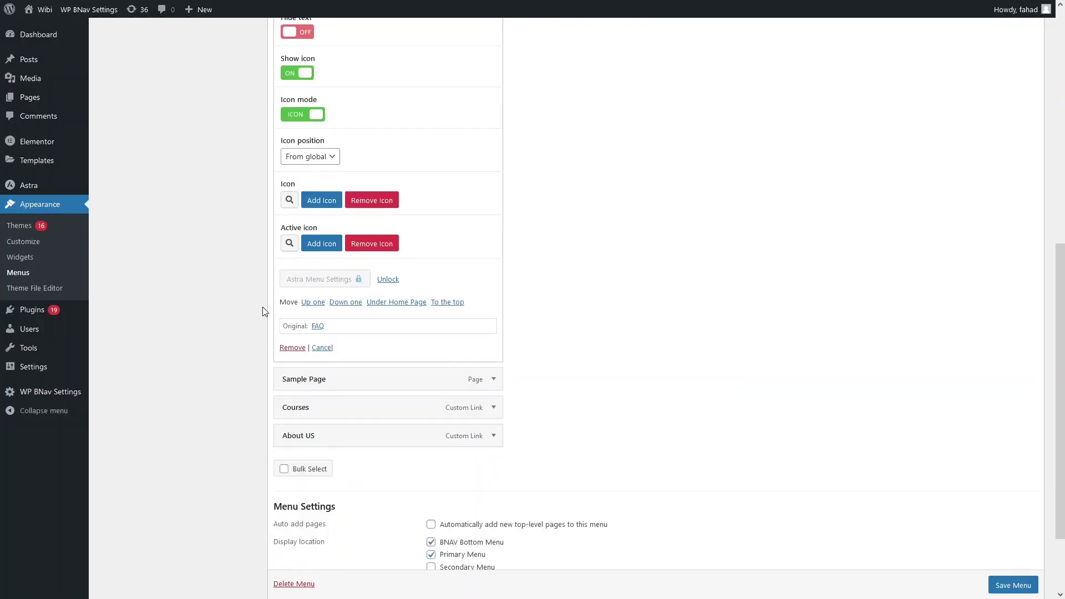
pyautogui.scroll(4, 274, 303)
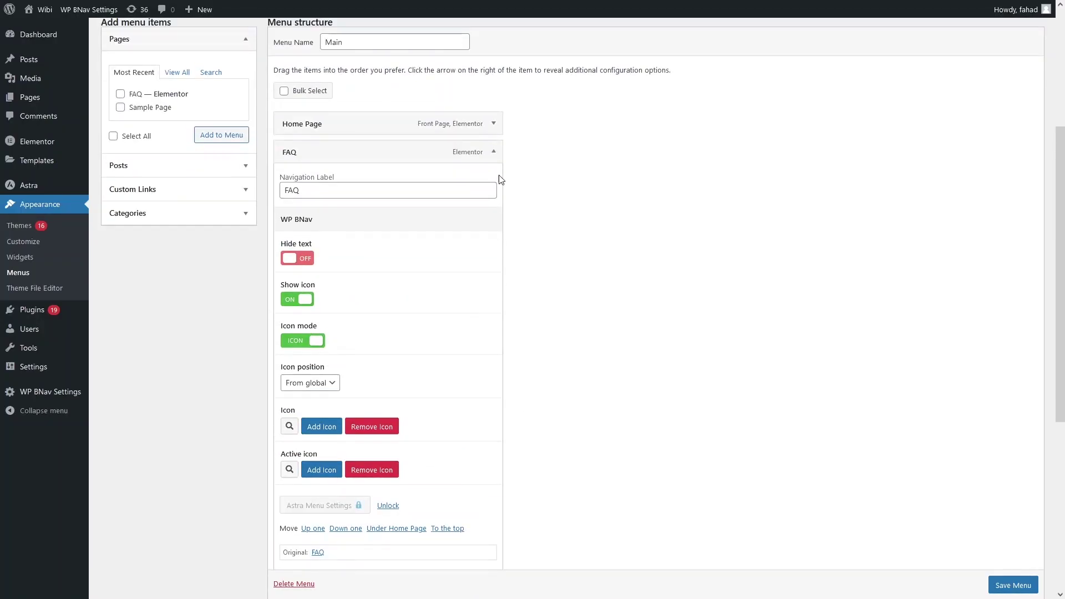
pyautogui.click(494, 153)
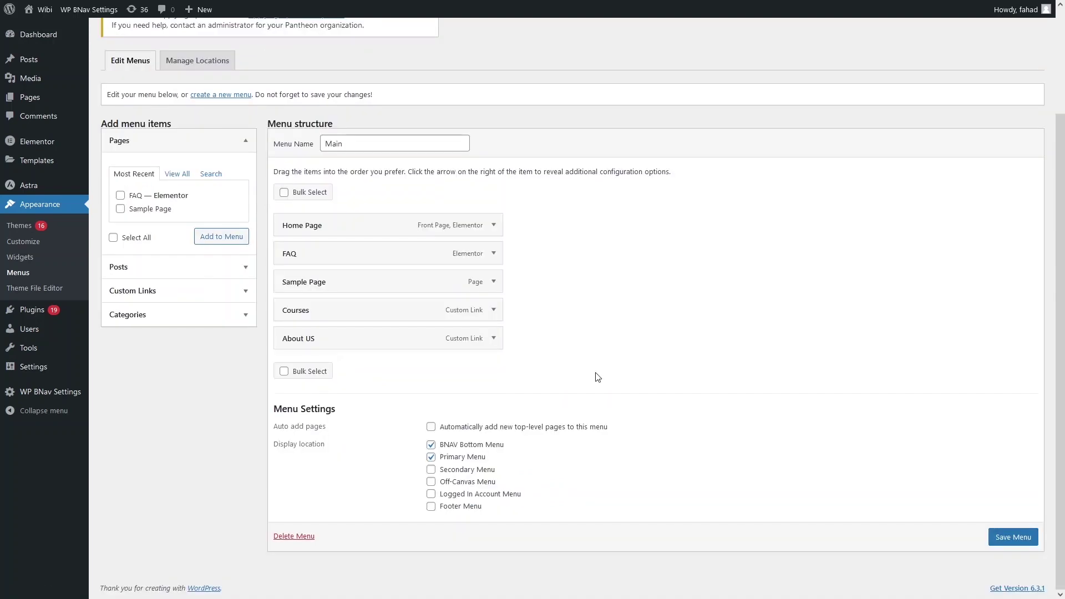
# Expand the Sample Page menu item and set both its icon and active icon to the solid "copy" icon.
pyautogui.click(494, 282)
pyautogui.scroll(-5, 497, 283)
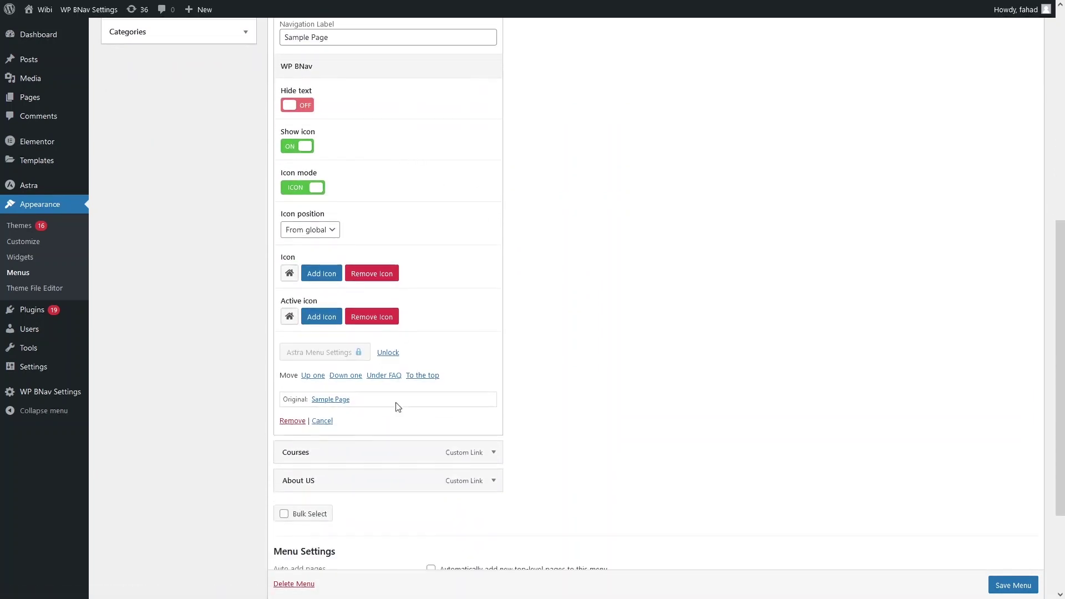
pyautogui.click(321, 273)
pyautogui.click(450, 136)
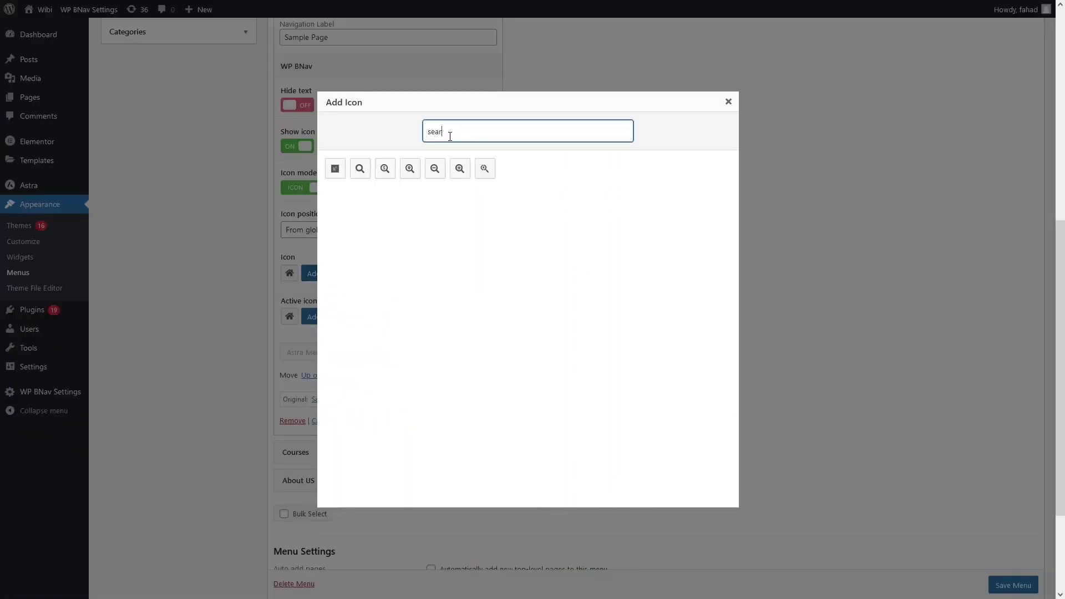
pyautogui.write('copy')
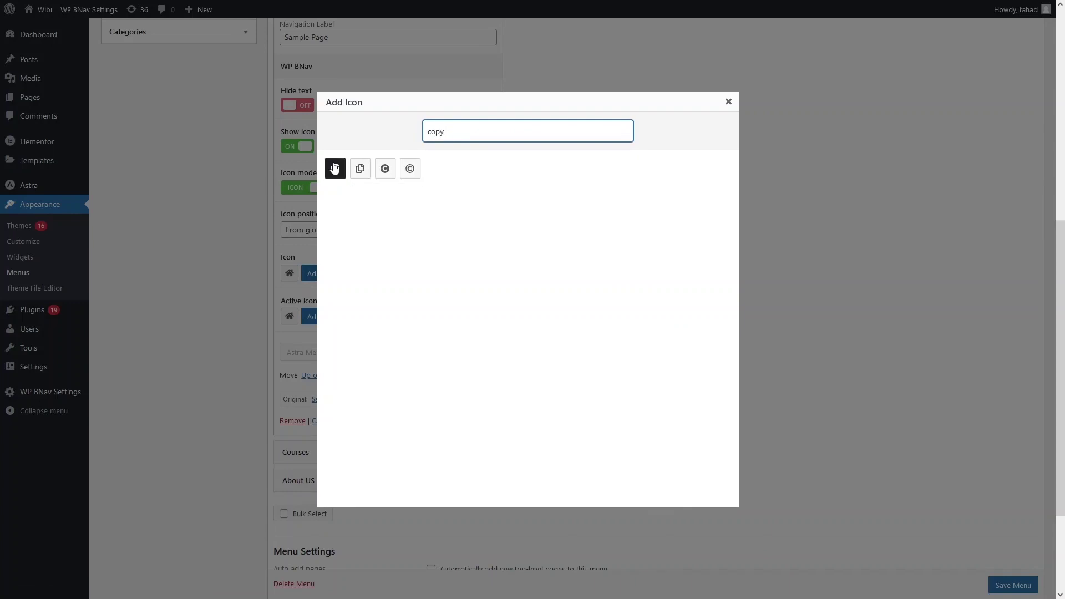
pyautogui.click(335, 170)
pyautogui.click(330, 319)
pyautogui.click(333, 173)
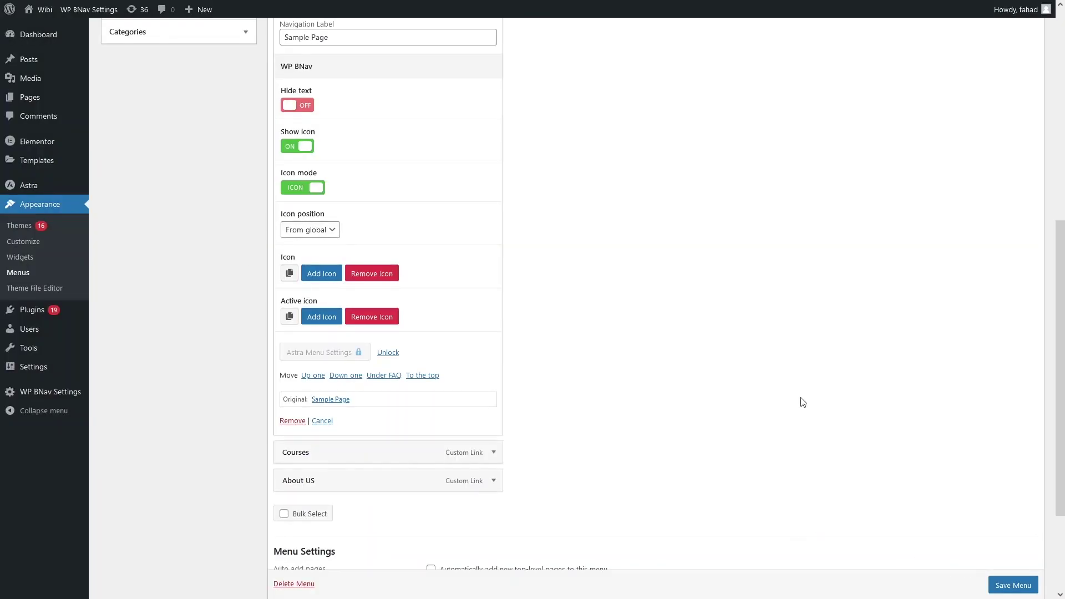
# Save the Main menu and reload the mobile preview to check the new FAQ and Sample Page icons.
pyautogui.scroll(-1, 1032, 577)
pyautogui.click(1018, 584)
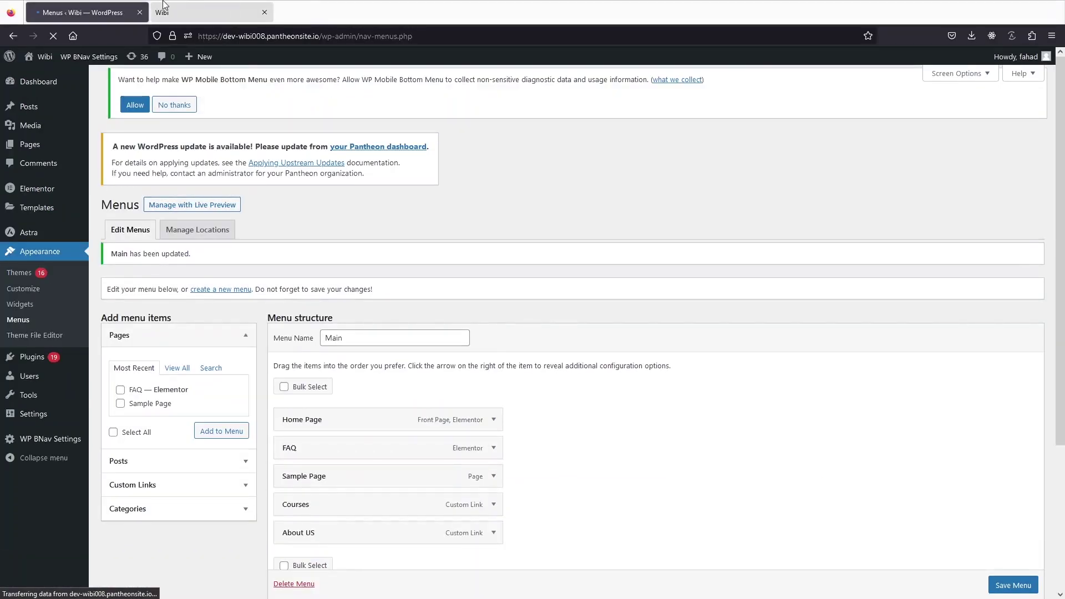
pyautogui.click(164, 6)
pyautogui.click(56, 37)
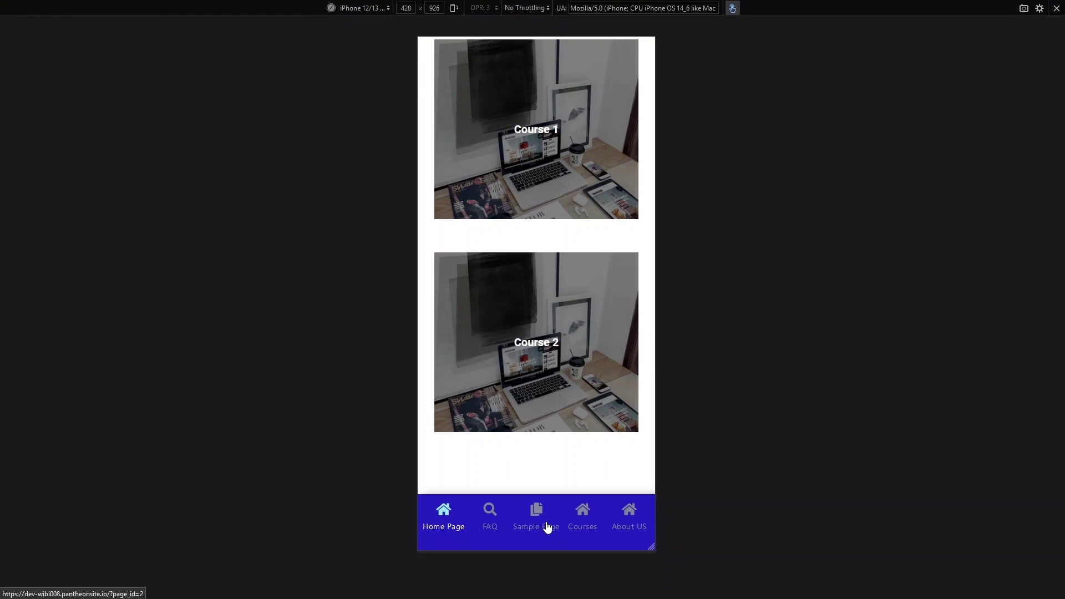
# Return to the WordPress admin and open the General settings of WP BNav Settings.
pyautogui.click(64, 13)
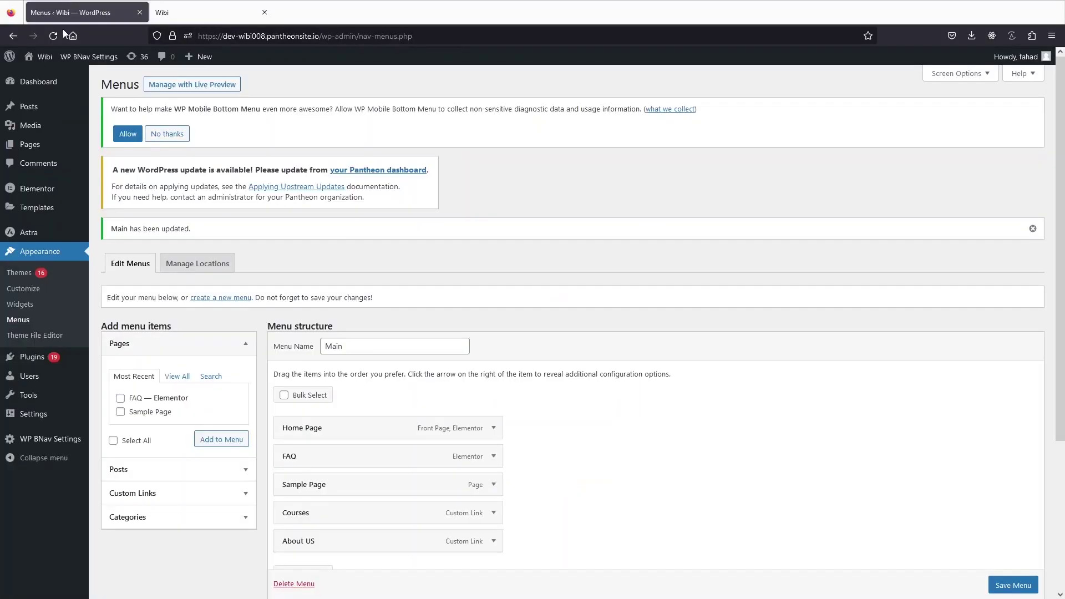
pyautogui.moveTo(74, 395)
pyautogui.click(125, 393)
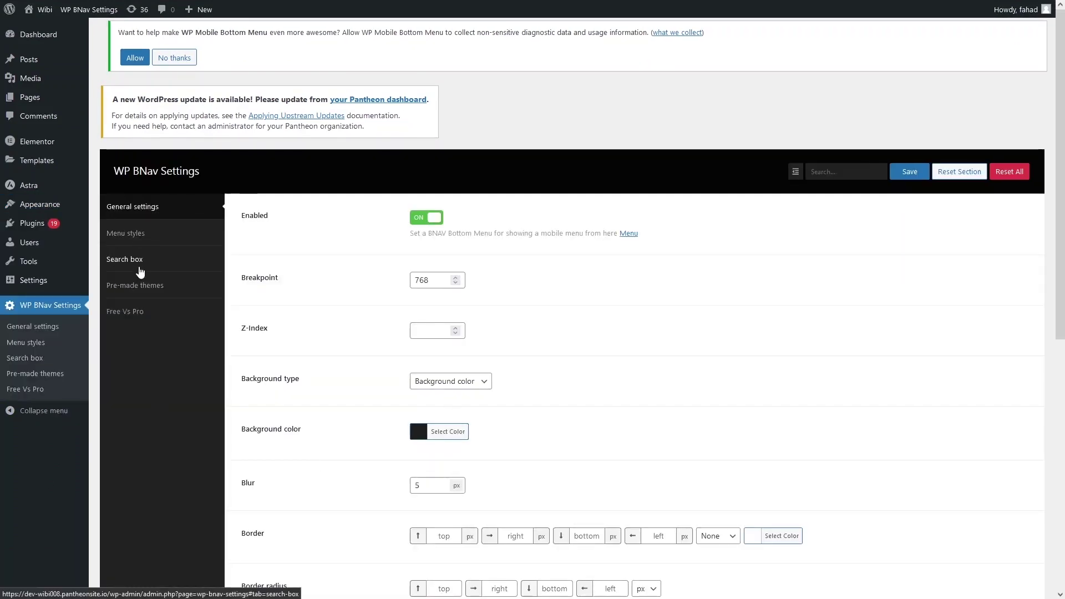
# View the Search box settings and open the Pre-made themes section with its importable skins.
pyautogui.click(140, 266)
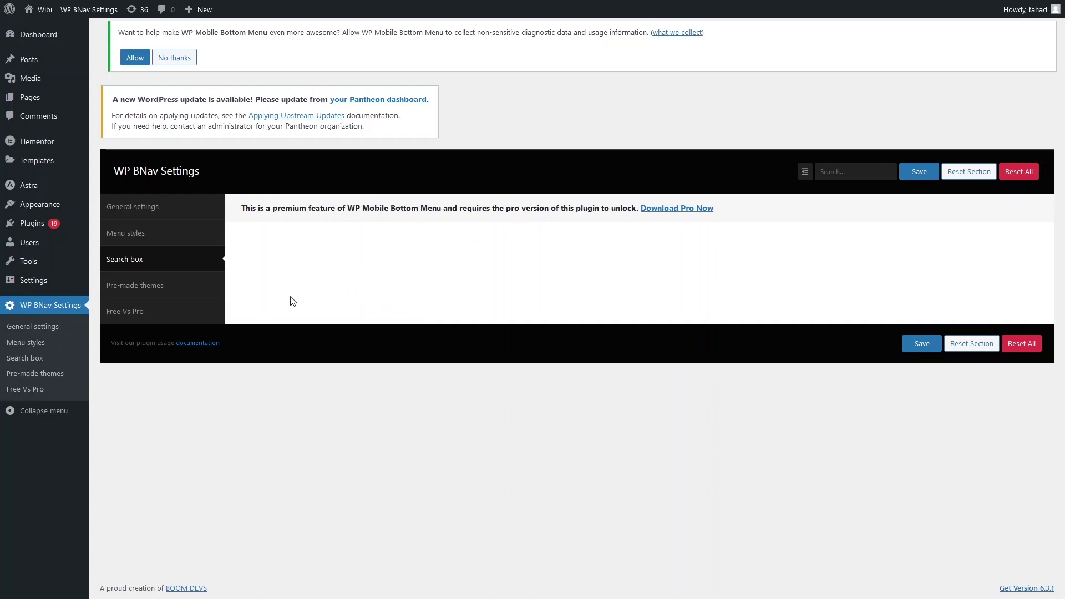
pyautogui.click(161, 286)
pyautogui.scroll(-2, 366, 302)
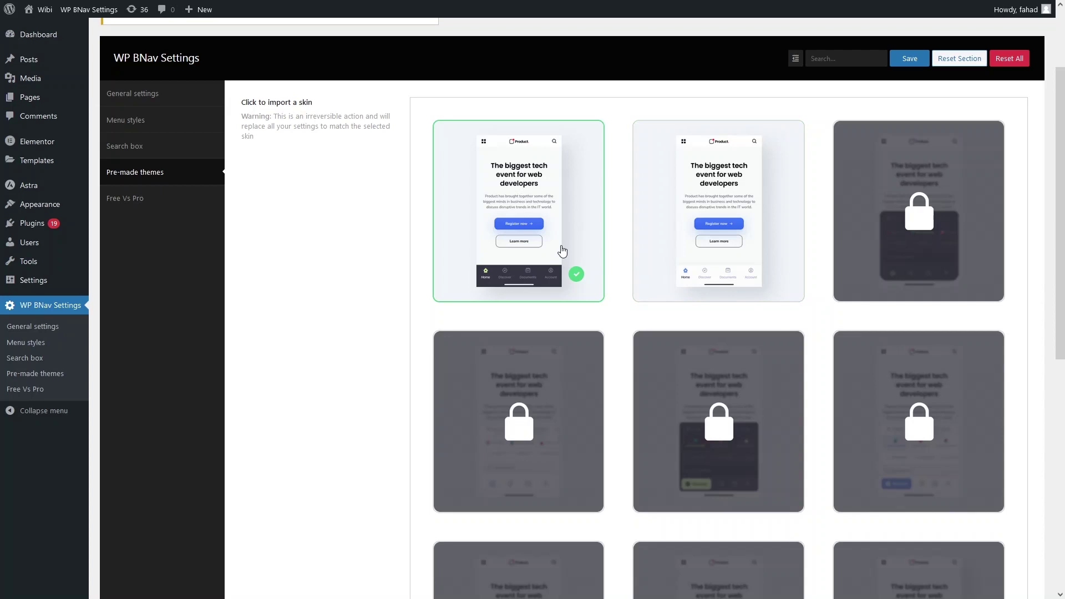
# Import the unlocked pre-made skin with the white bottom bar, allow the page to reload, and save the settings.
pyautogui.click(701, 253)
pyautogui.click(580, 316)
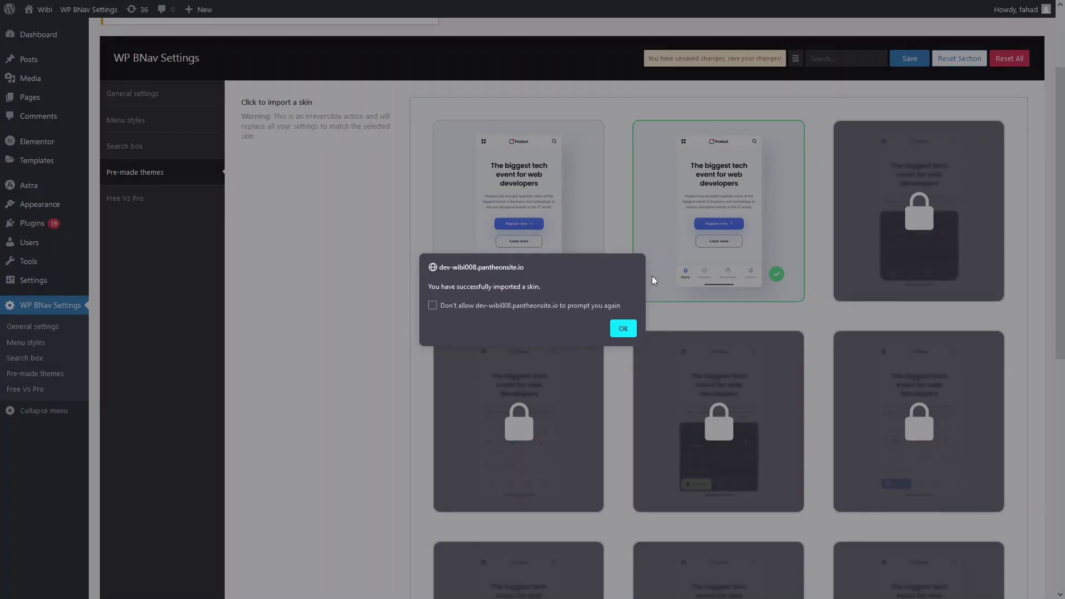
pyautogui.click(626, 327)
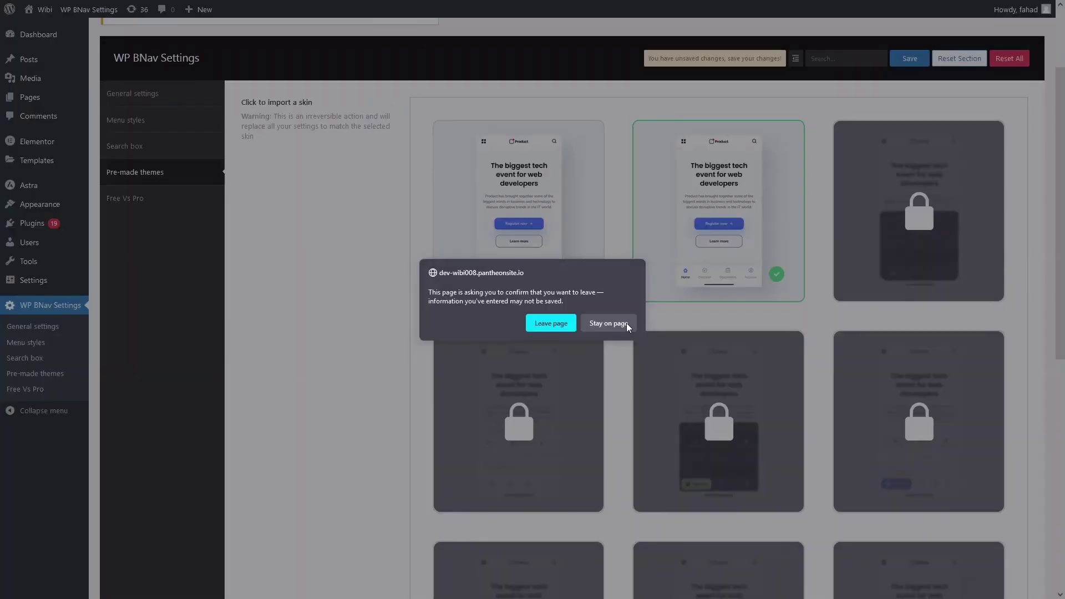
pyautogui.click(562, 323)
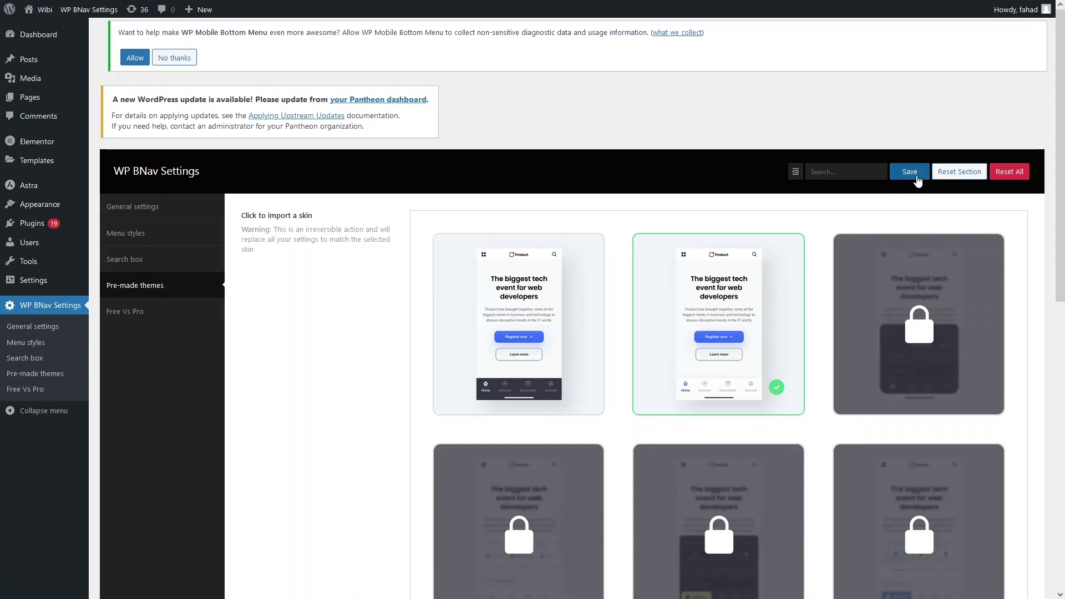
pyautogui.click(917, 174)
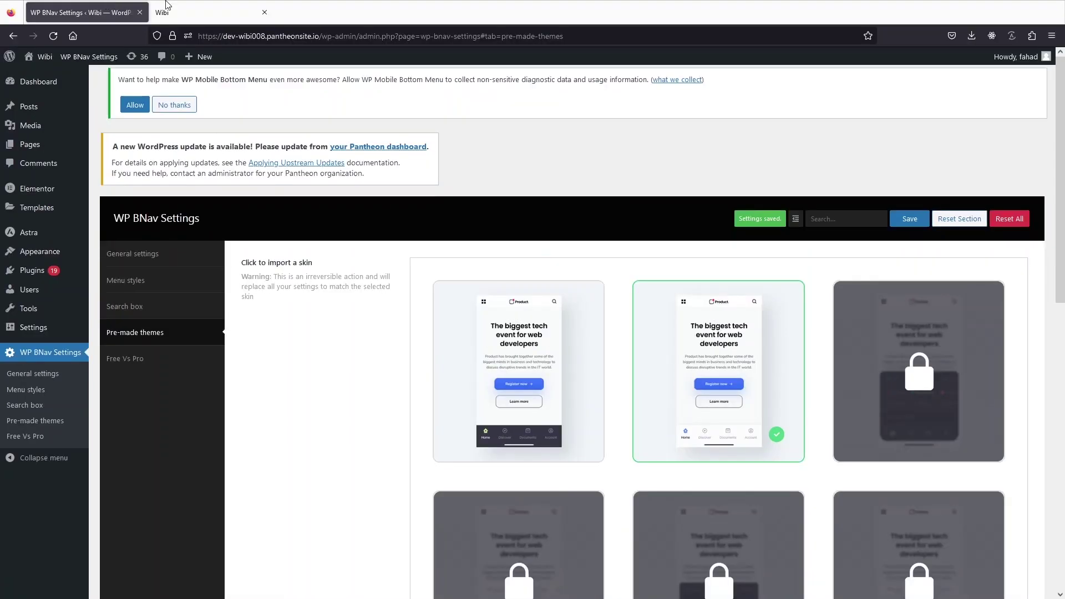
# Reload the site's mobile preview and check how the imported skin's bottom menu looks along the home page.
pyautogui.click(172, 11)
pyautogui.click(53, 35)
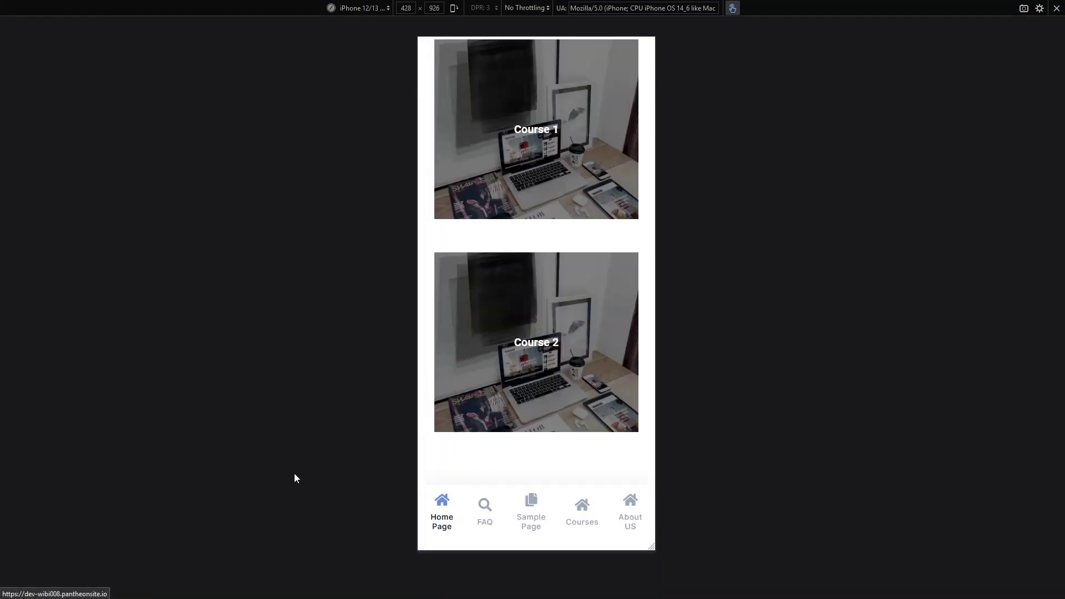
pyautogui.click(64, 3)
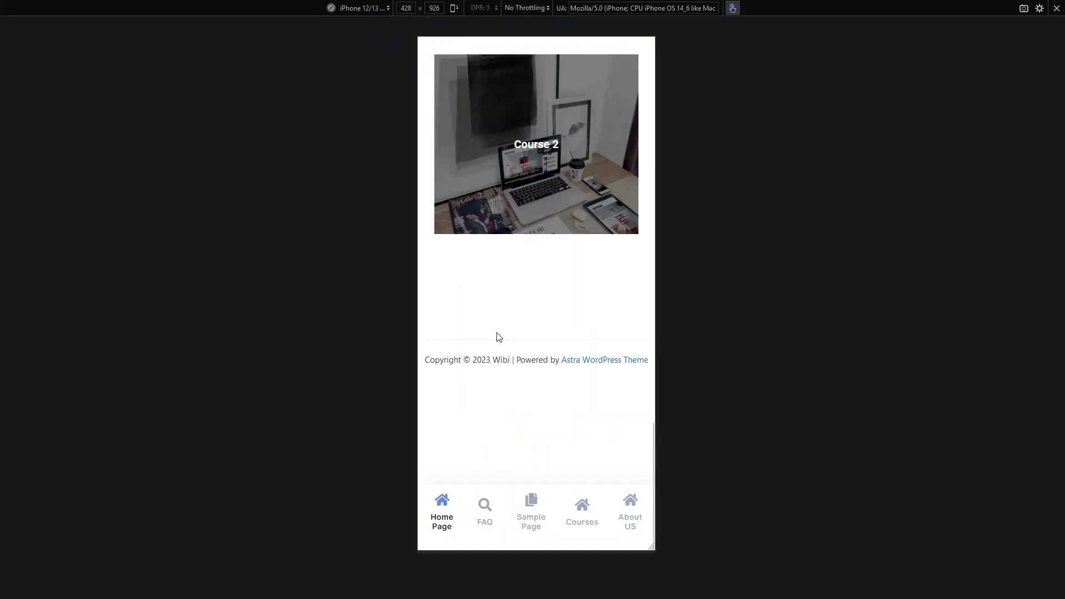
pyautogui.scroll(10, 498, 336)
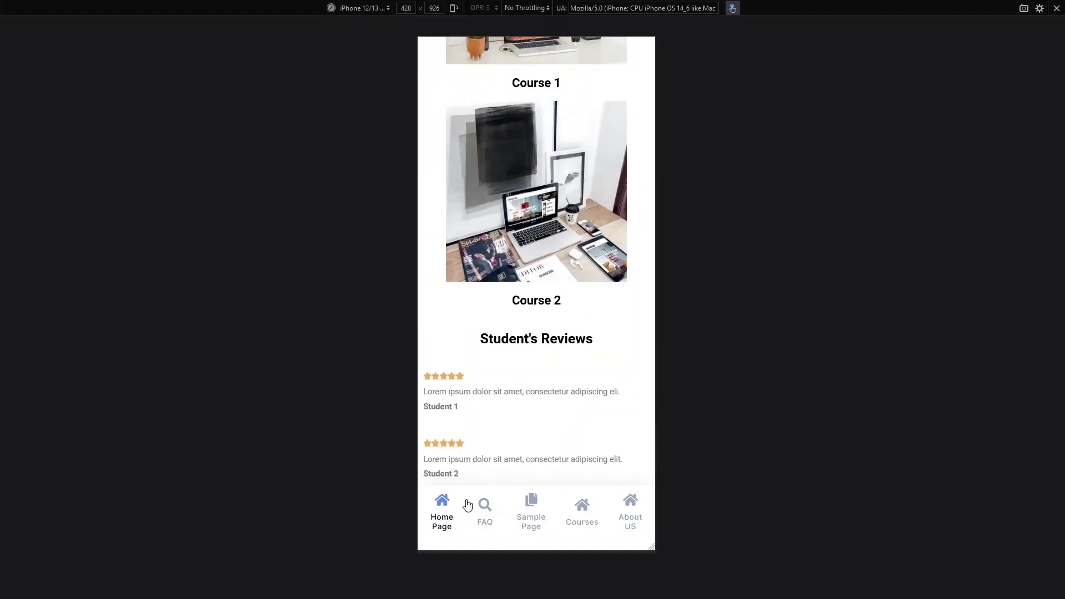
pyautogui.scroll(2, 529, 437)
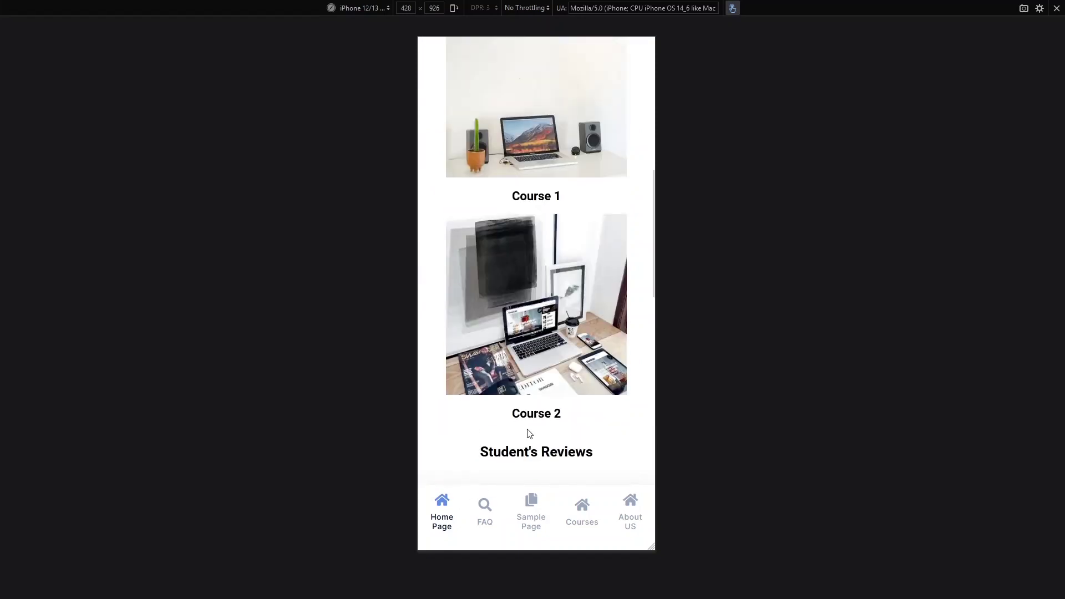